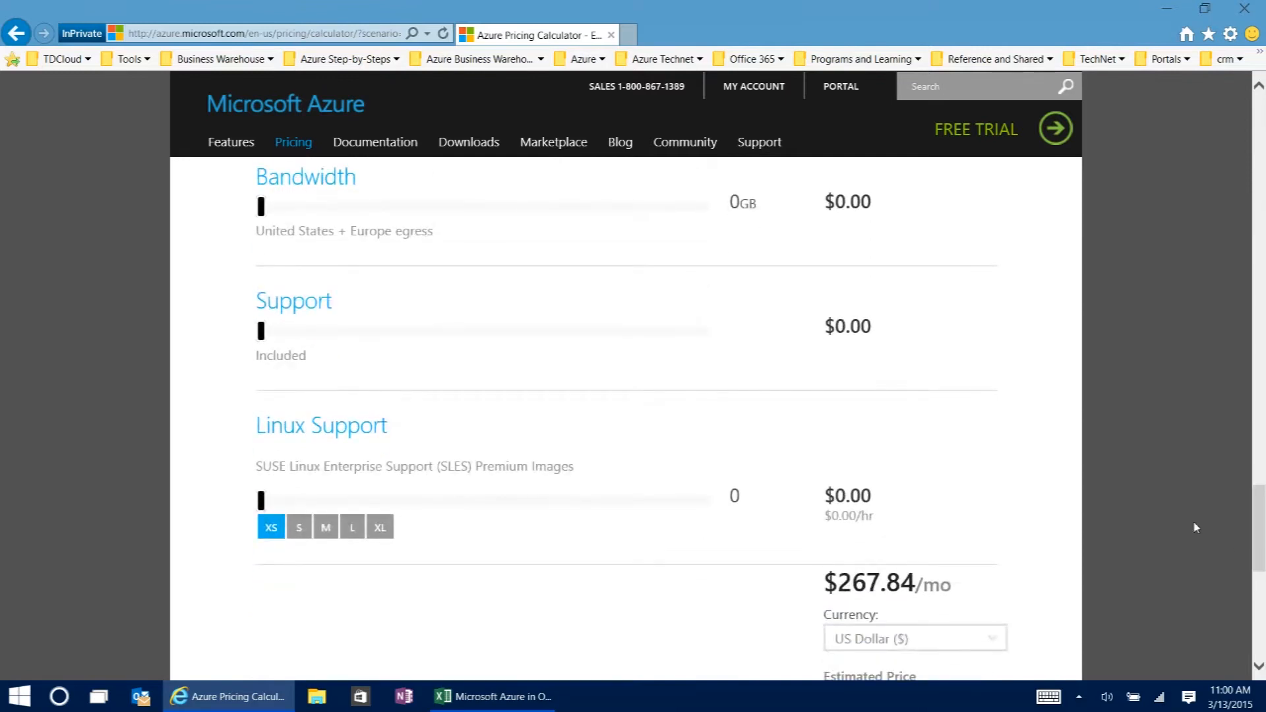
Set the bandwidth to 50 GB and copy the estimated monthly total for the virtual machine configuration.
drag(265, 215, 274, 221)
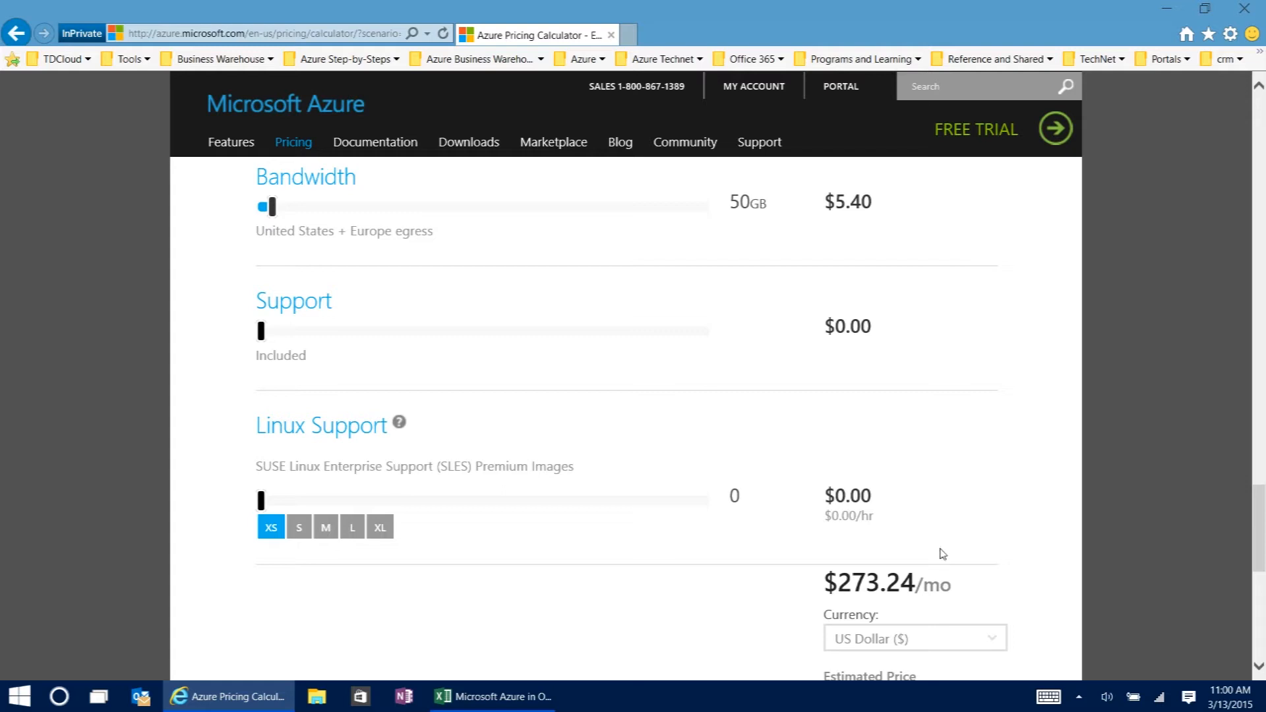
drag(1259, 538, 1260, 573)
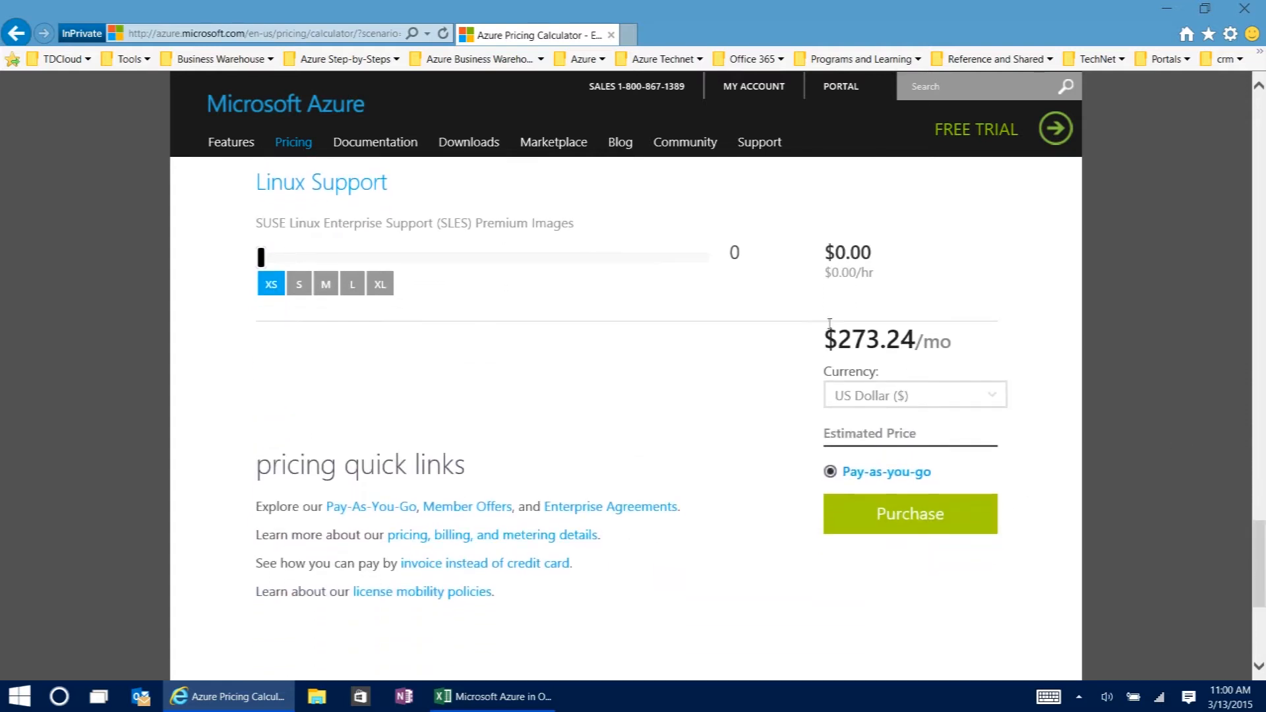
drag(821, 348, 957, 351)
key(ctrl+c)
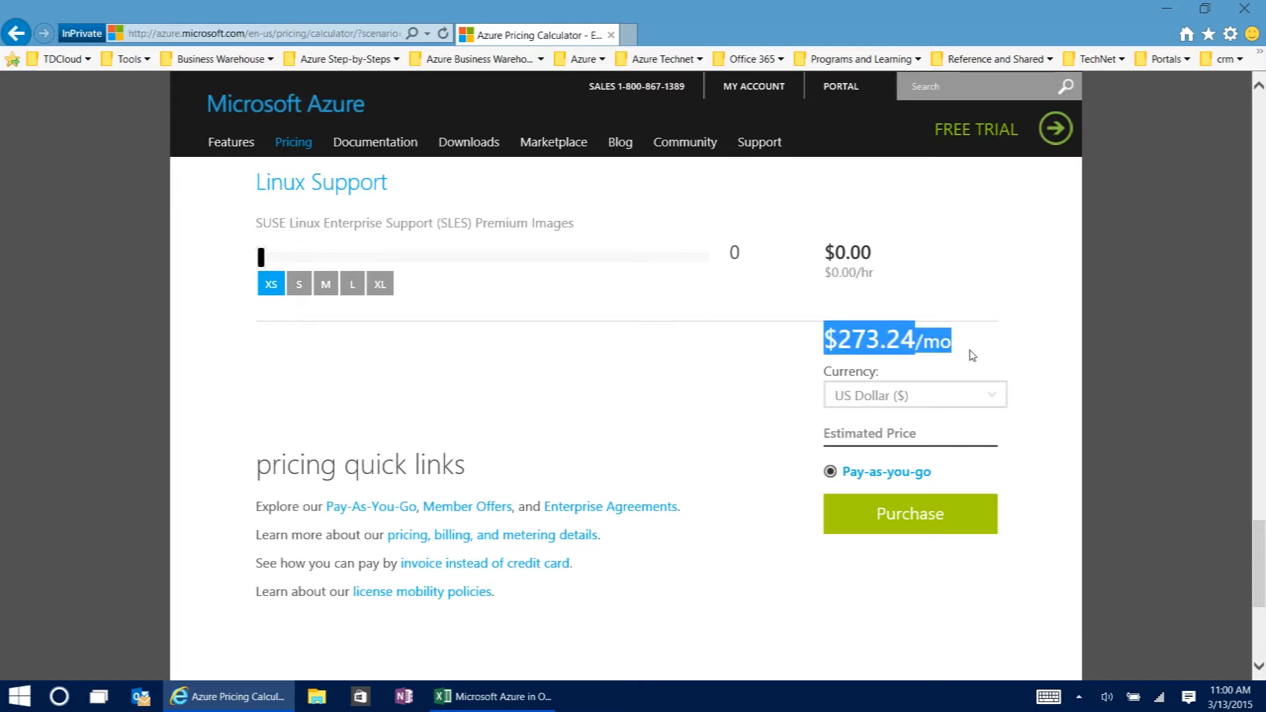
Paste the copied monthly total into a new Notepad document, snap that window to half the screen, and return to the pricing calculator.
key(super)
text(notepad)
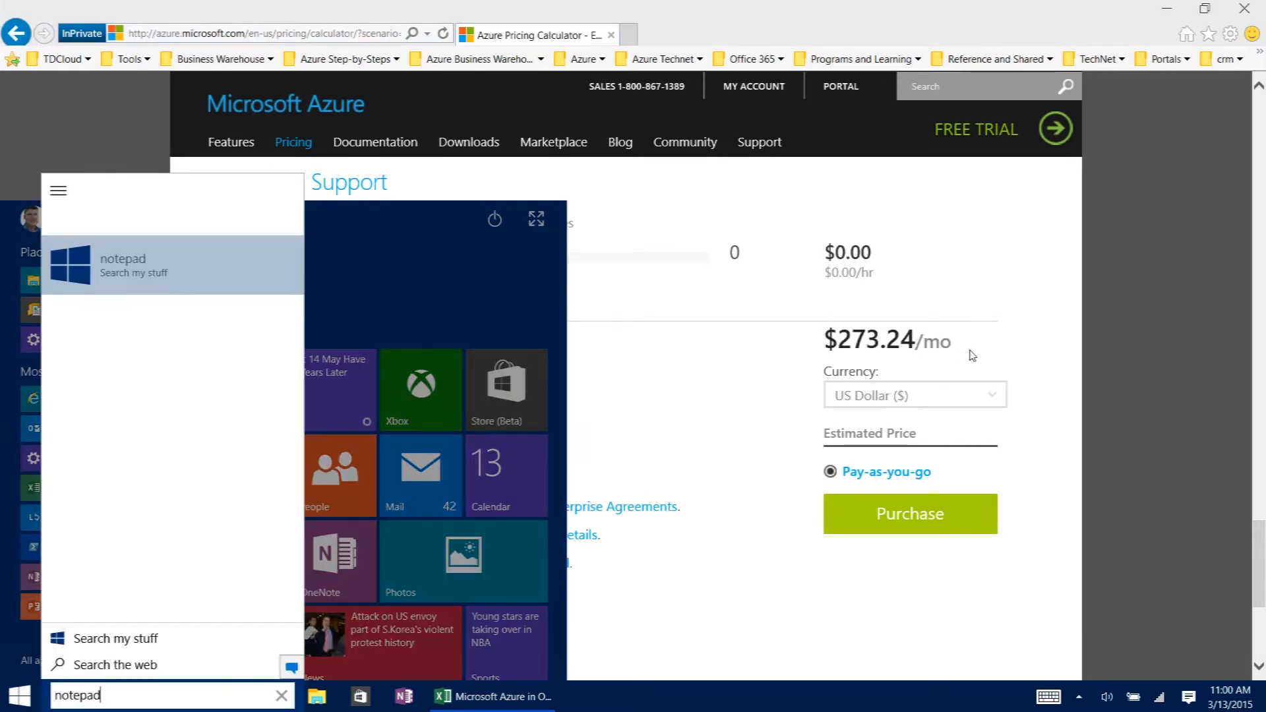
key(Return)
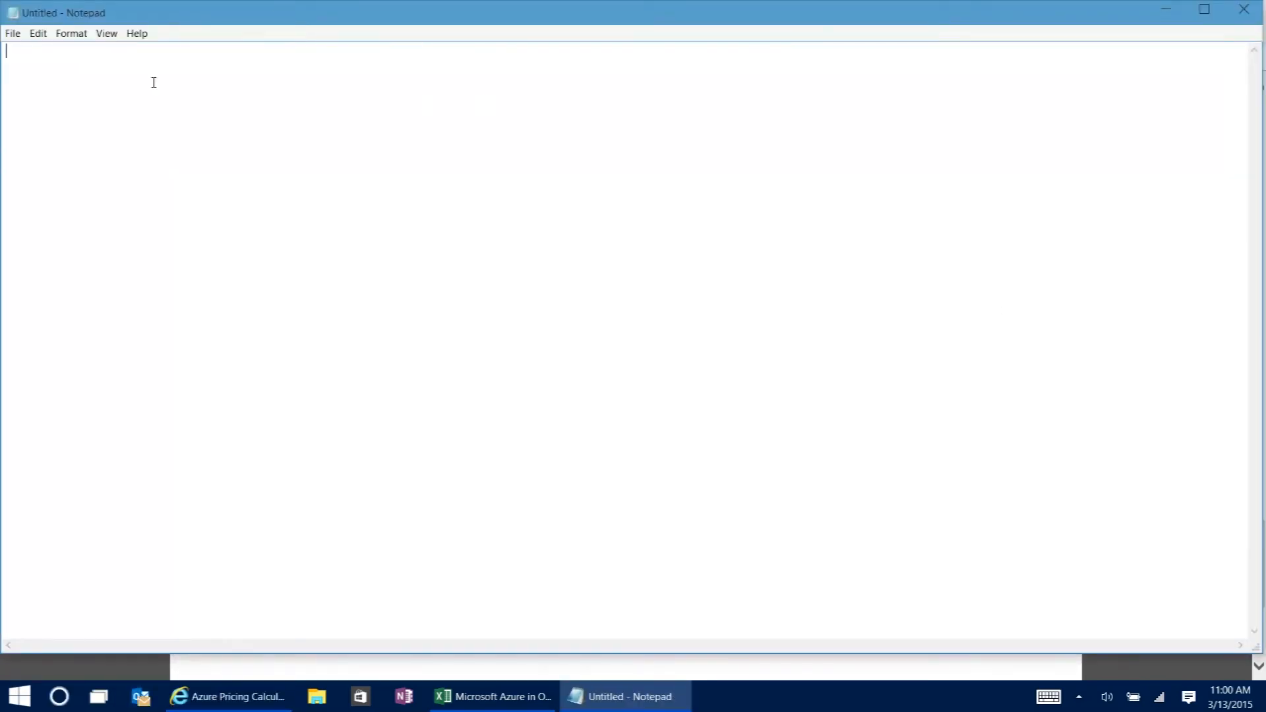
key(ctrl+v)
key(super+Left)
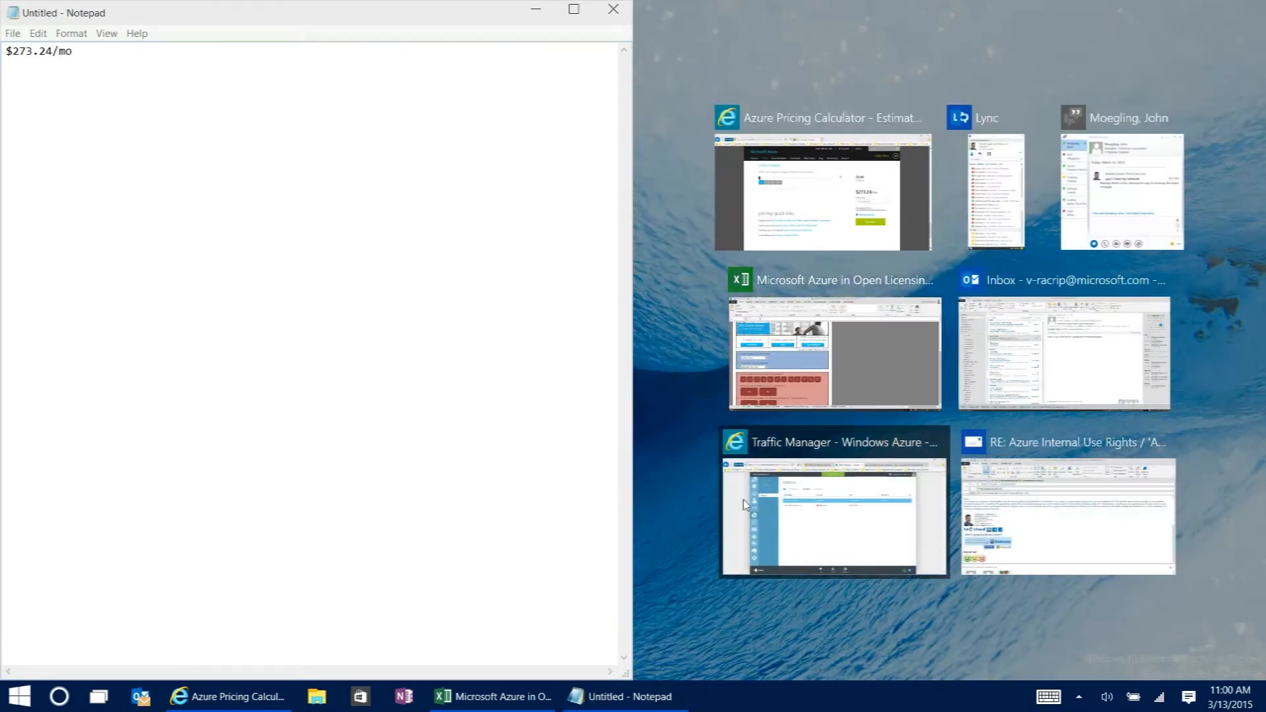
click(716, 441)
click(1115, 441)
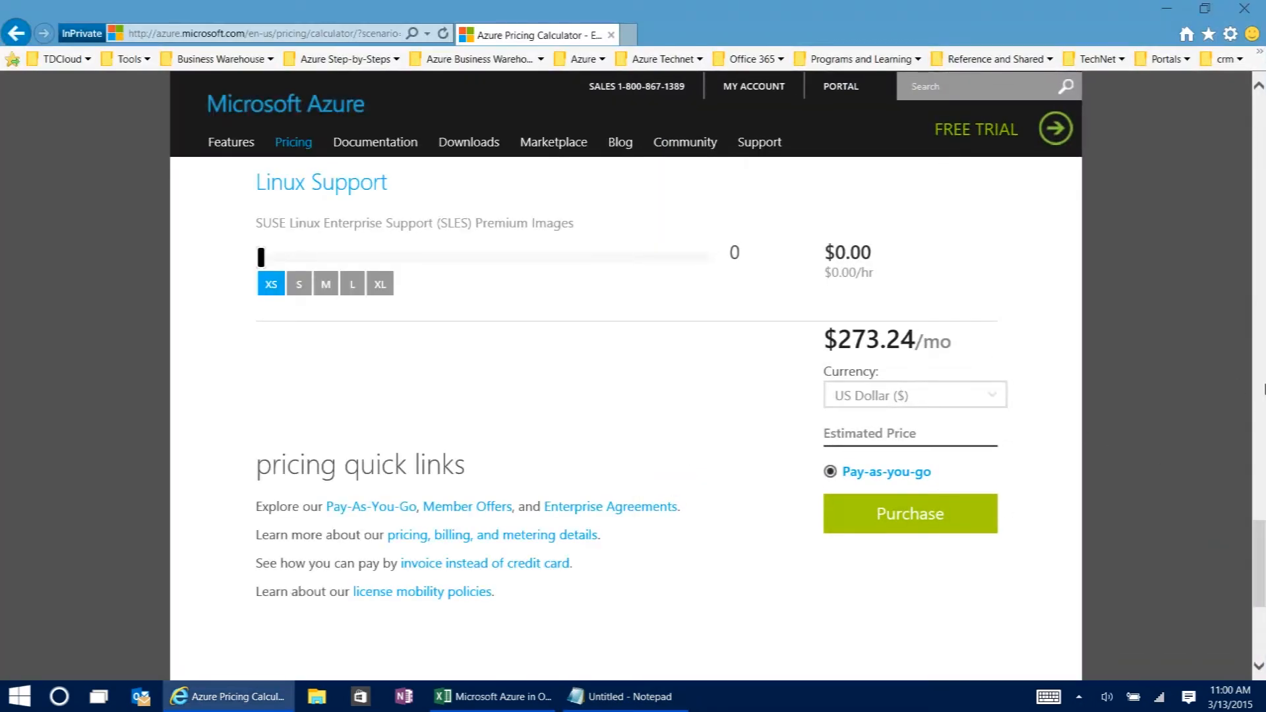
In the data management category, choose Geo Redundant storage and set Block Blobs to 1,000 GB.
drag(1261, 576, 1220, 182)
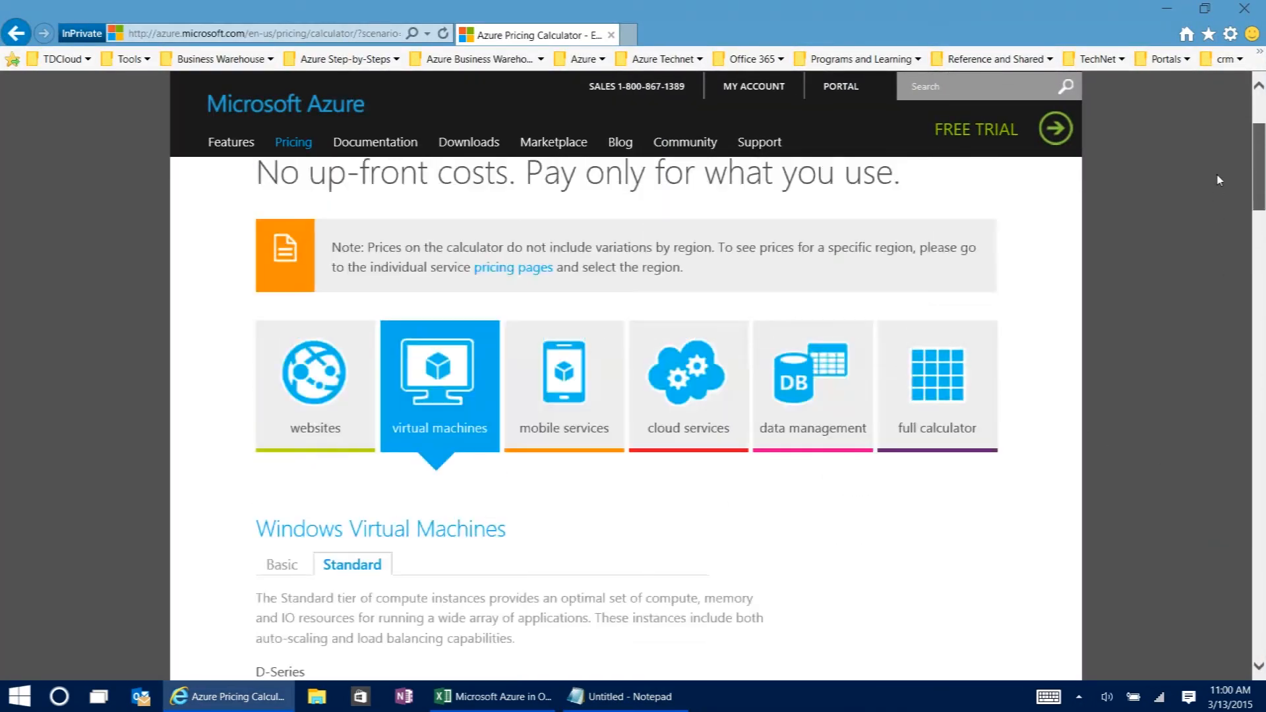
click(825, 420)
drag(1261, 164, 1261, 194)
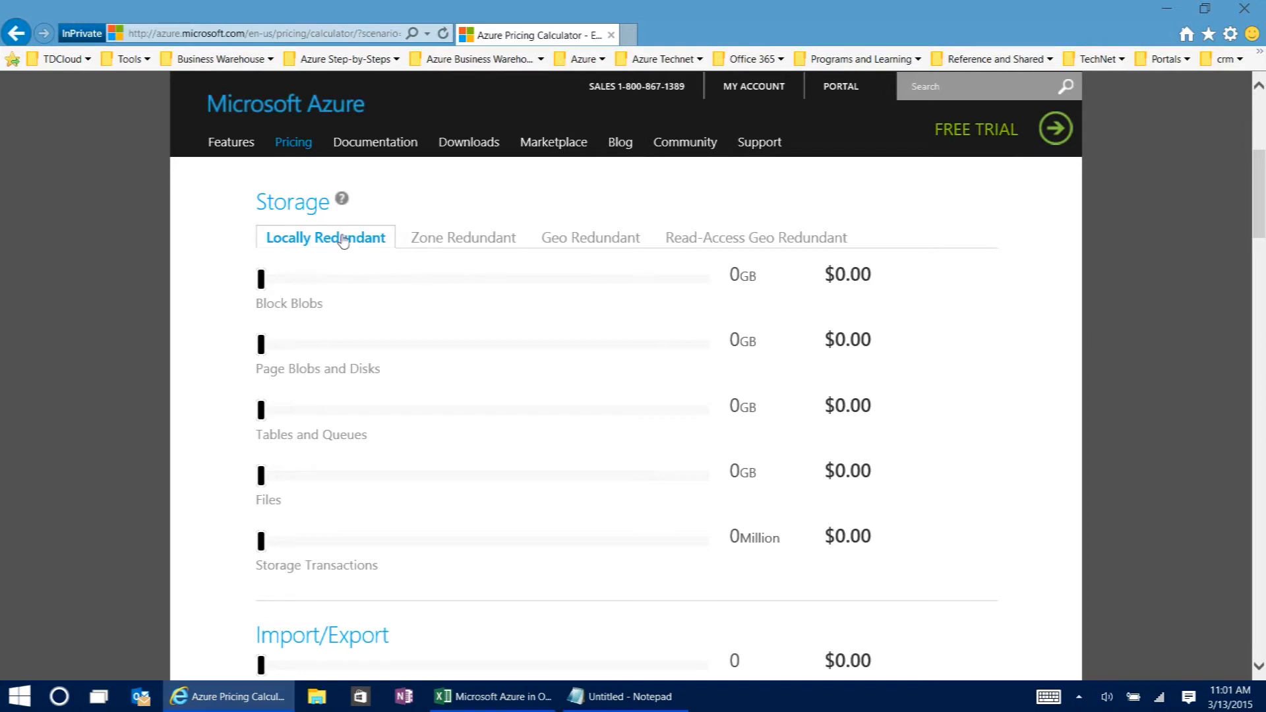
click(579, 242)
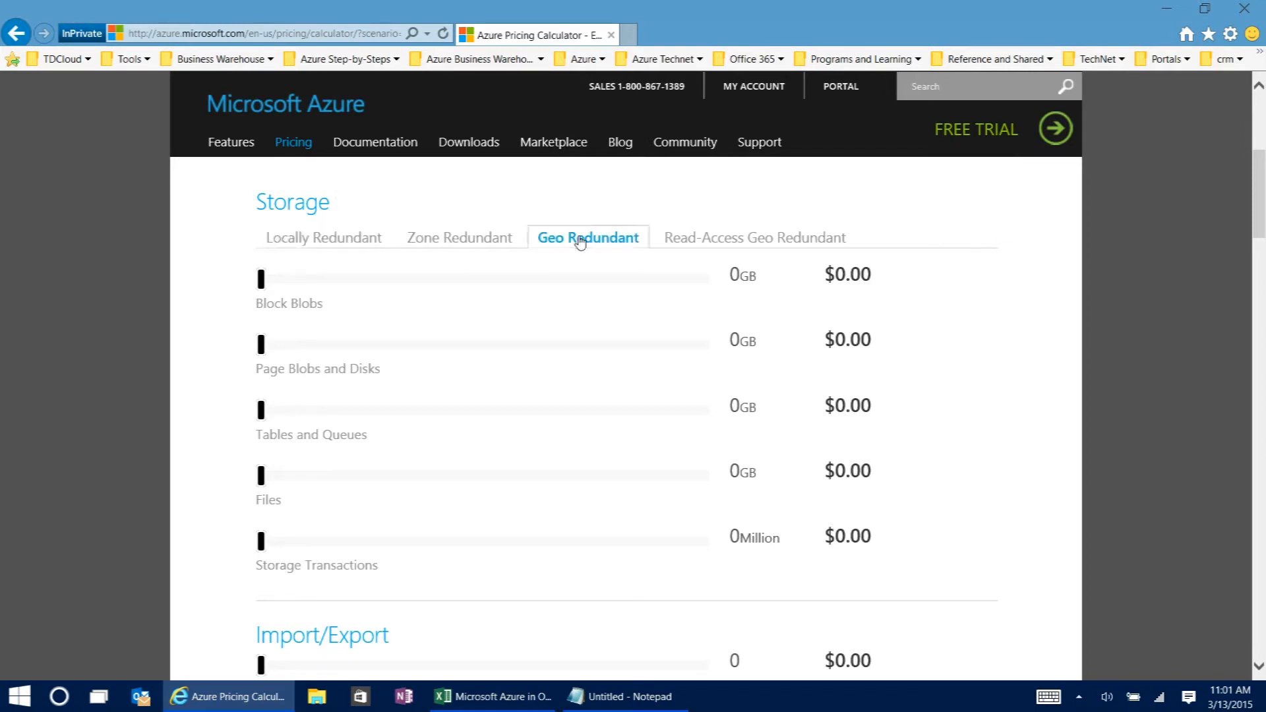
drag(262, 284, 265, 290)
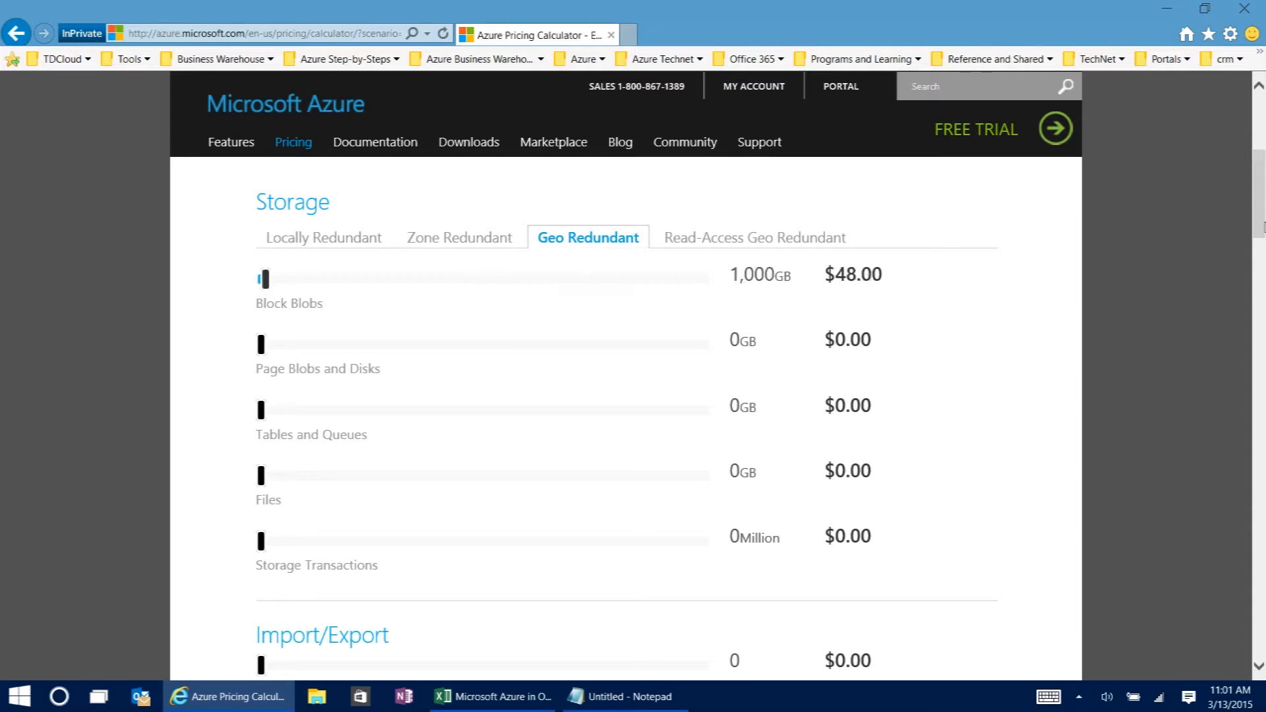
Record the $48.00/mo total on a new line in the Notepad document, labelled (Storage).
drag(1258, 196, 1262, 540)
drag(817, 509, 930, 510)
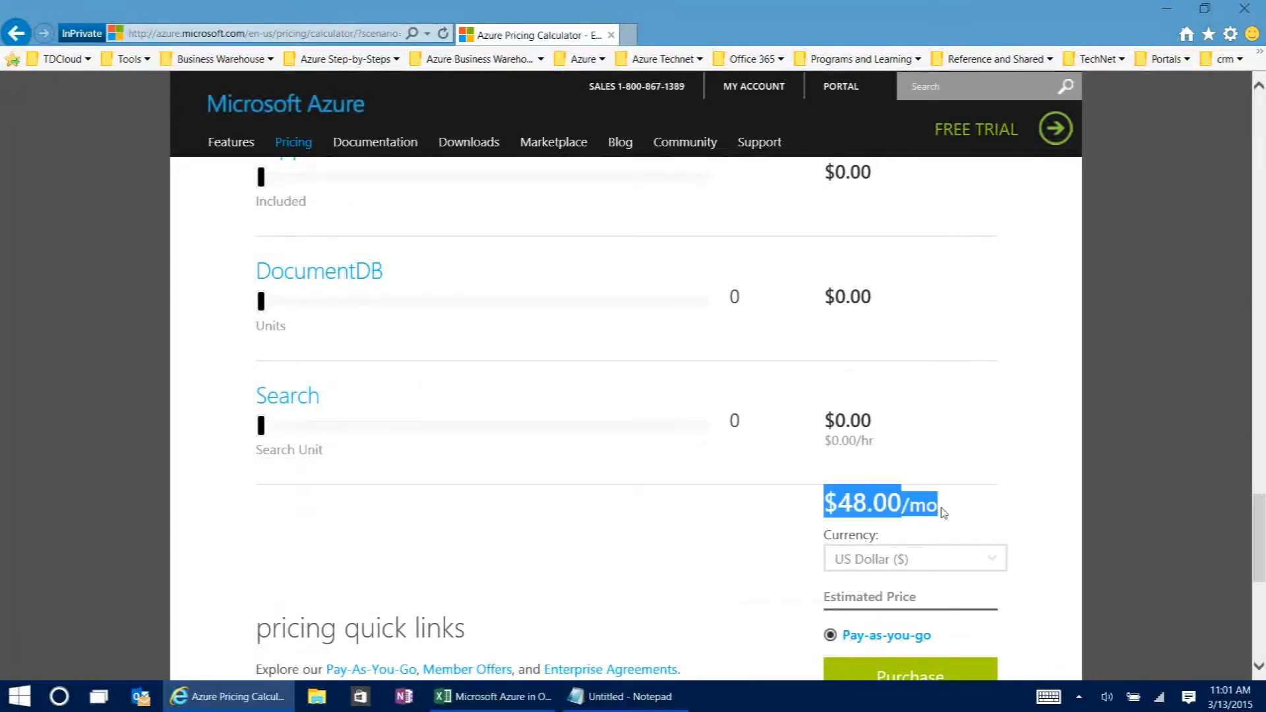
click(627, 697)
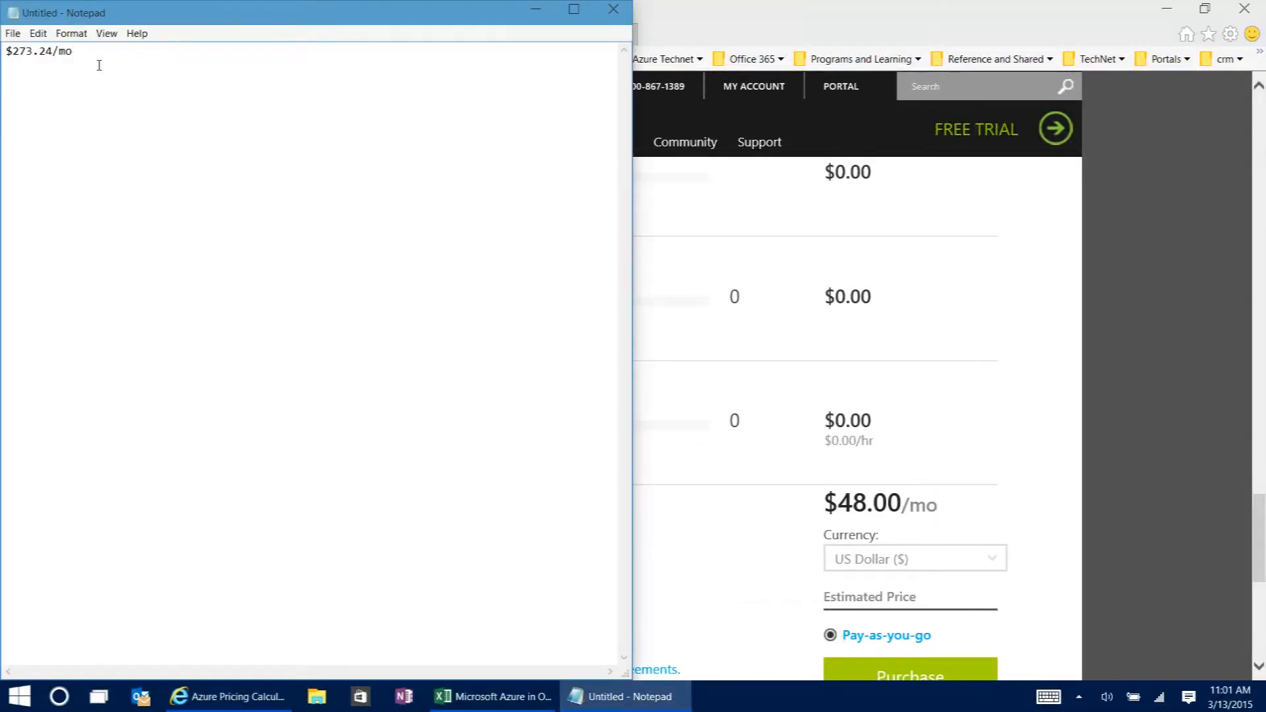
text($48.00/mo)
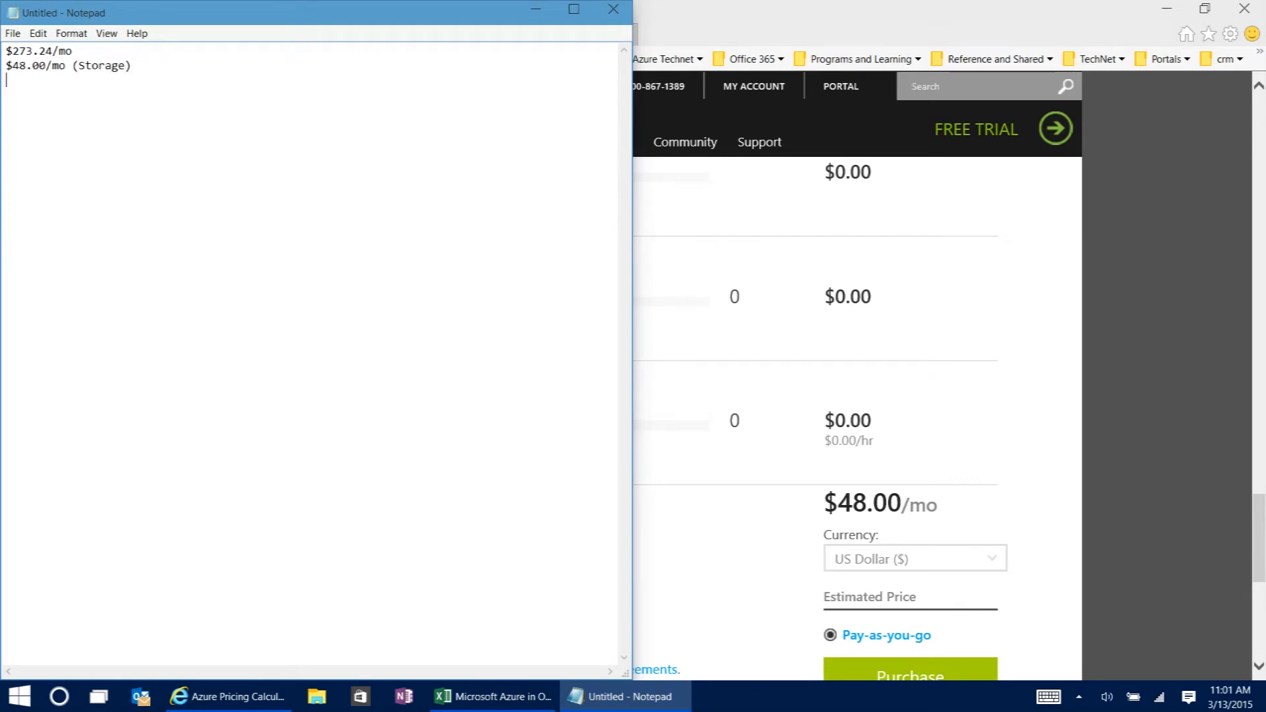
Return to the Azure pricing calculator in the browser and show the full calculator.
click(1046, 508)
drag(1258, 530, 1223, 146)
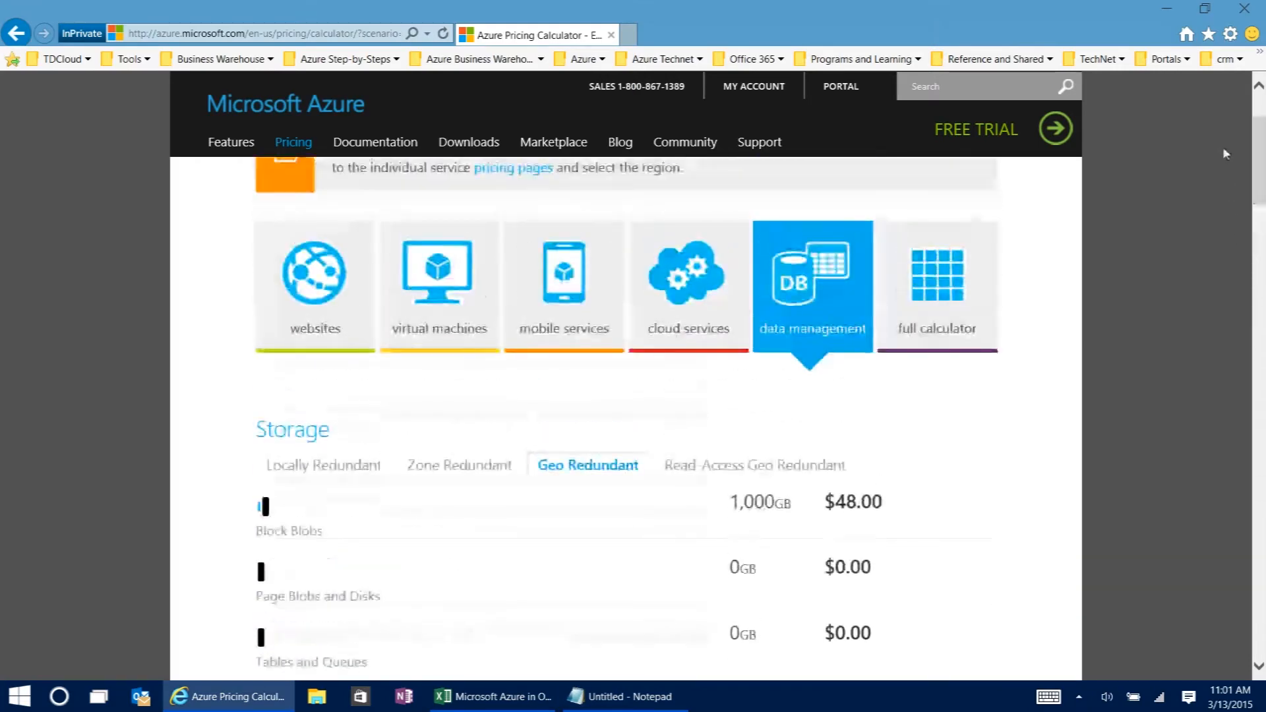
click(715, 313)
mouse_move(1261, 229)
mouse_down()
mouse_move(1265, 429)
mouse_move(1262, 224)
mouse_up()
click(979, 441)
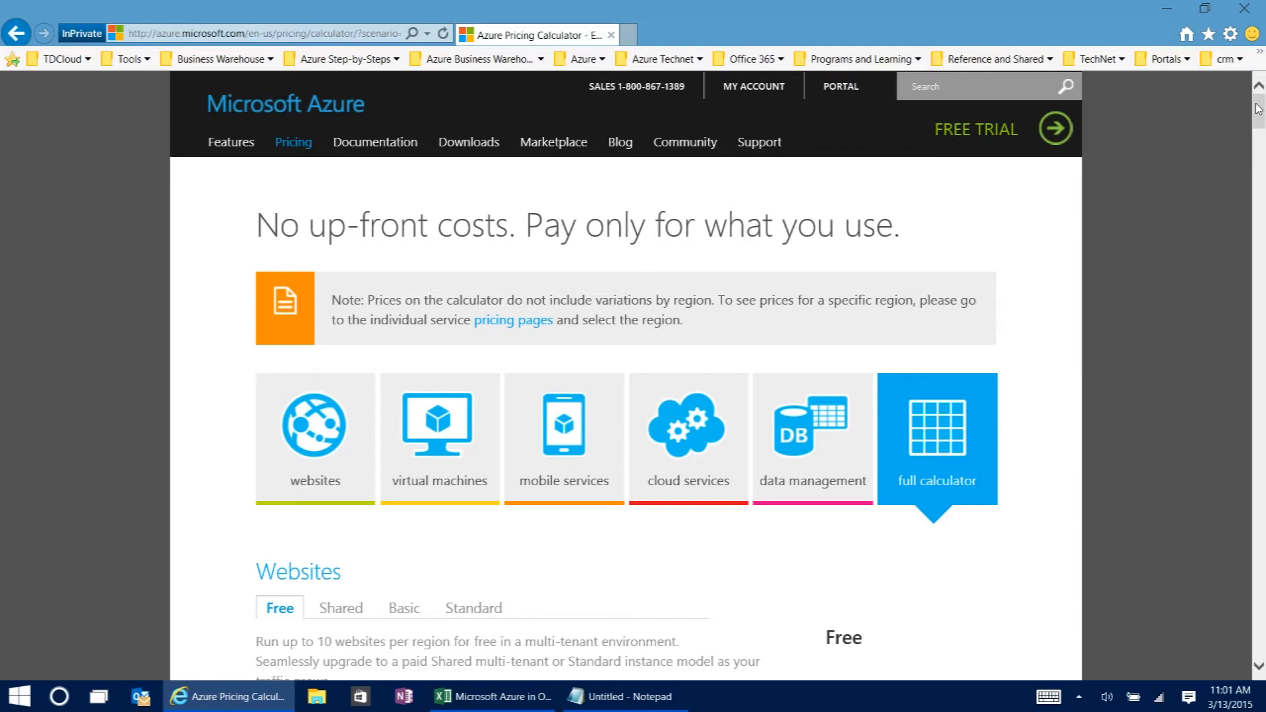
Set the Virtual Network's Static/Dynamic Routing VPN Gateway Hours to 744.
drag(1262, 130, 1261, 565)
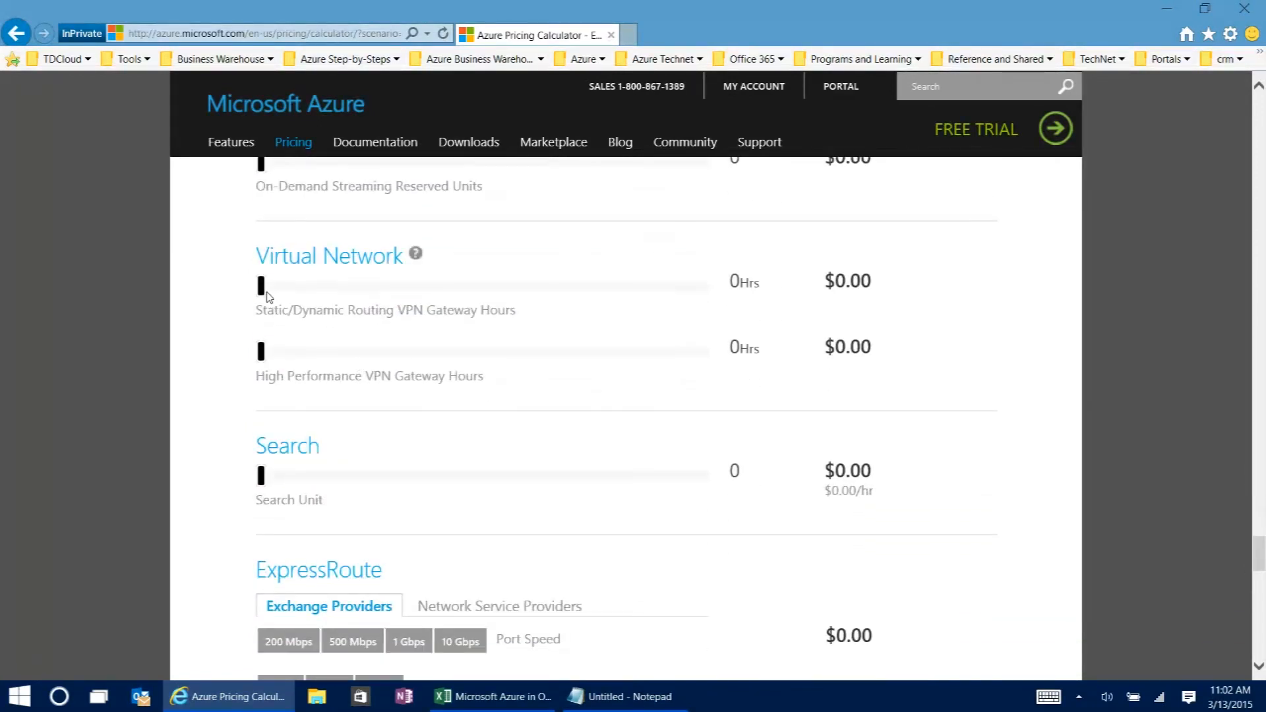
drag(267, 292, 432, 311)
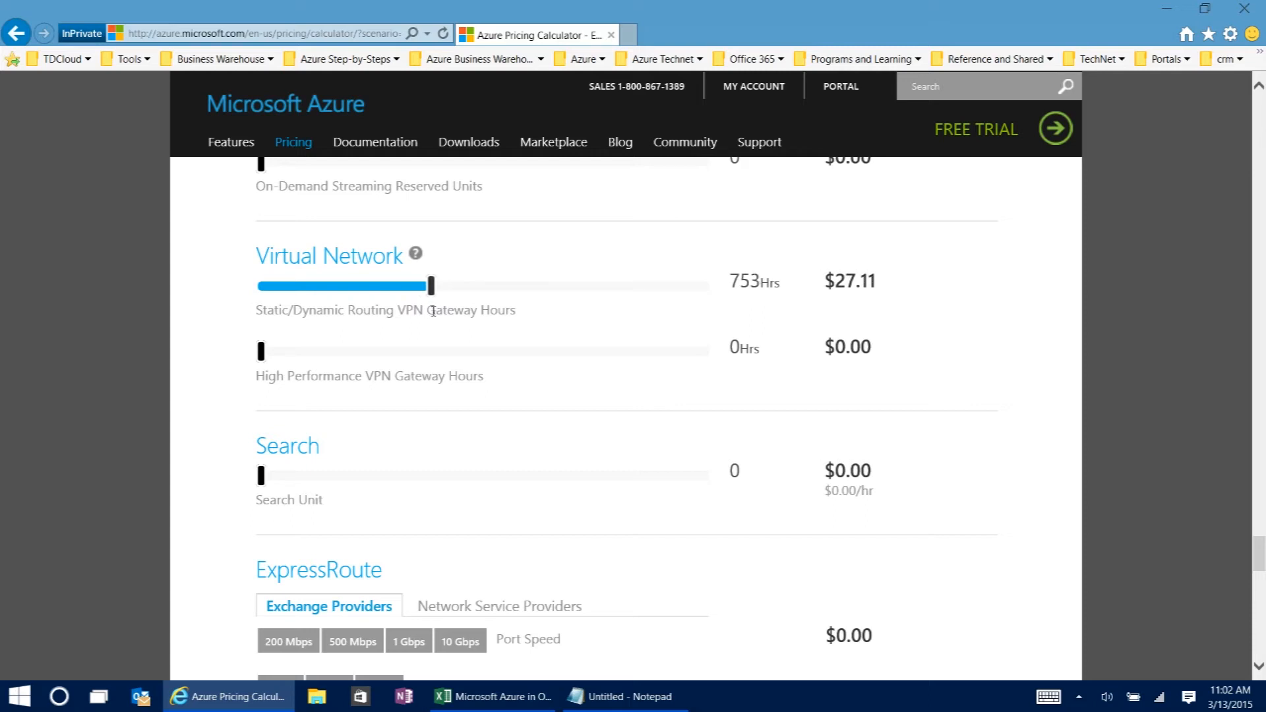
key(Left)
key(Left)
key(Left)
key(Left)
key(Left)
key(Left)
key(Left)
key(Left)
key(Right)
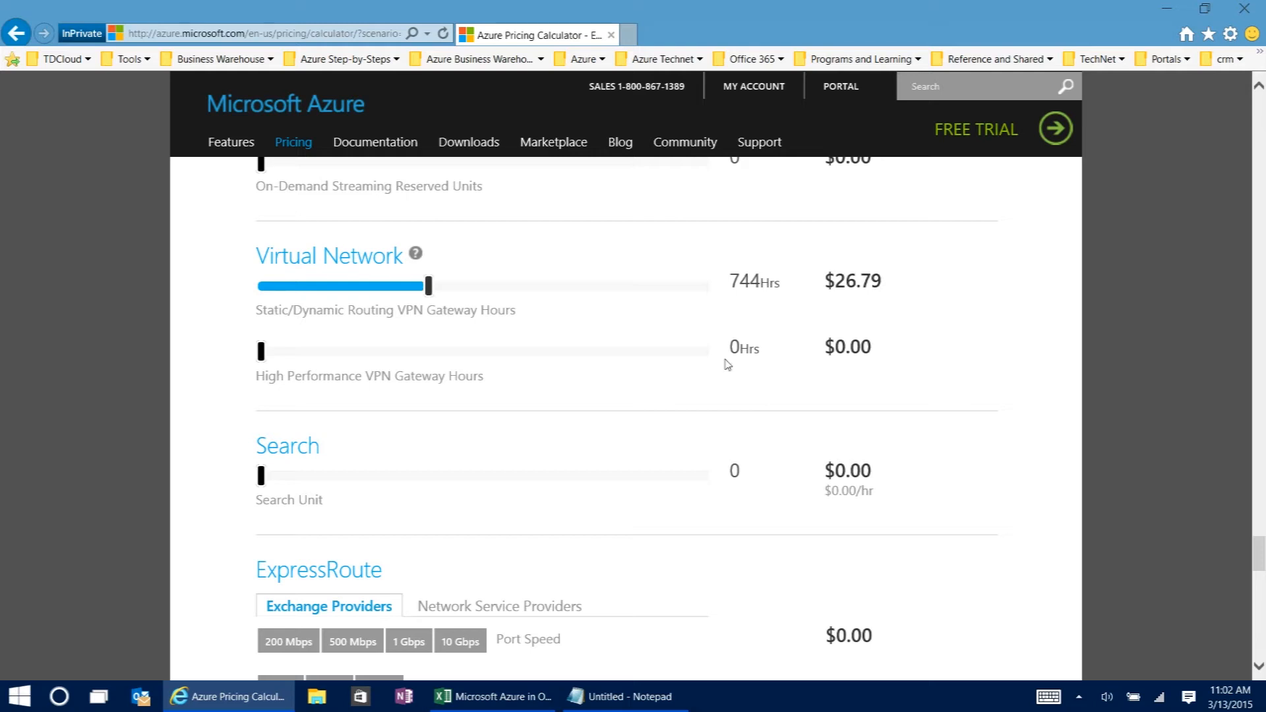
Copy the $26.79/mo total into the Notepad document on a new line and add a label in parentheses.
drag(830, 277, 869, 277)
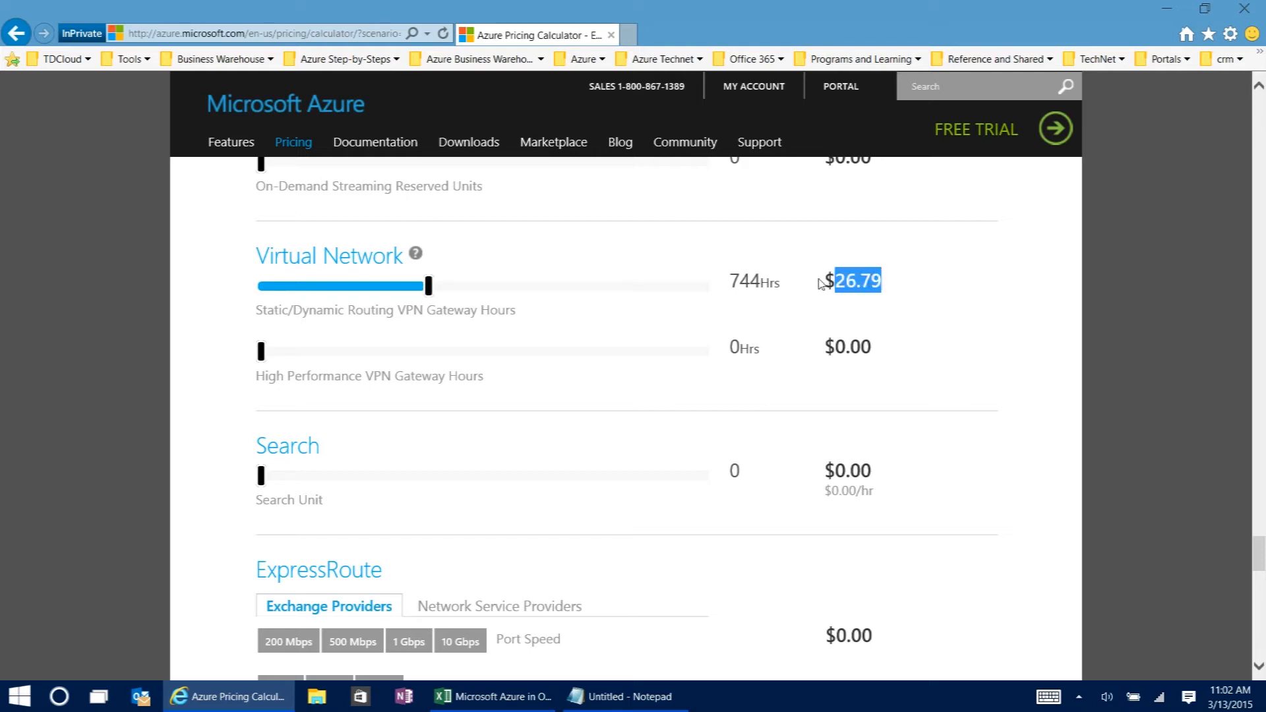
scroll(890, 390, down, 15)
drag(820, 354, 935, 353)
key(ctrl+c)
click(630, 696)
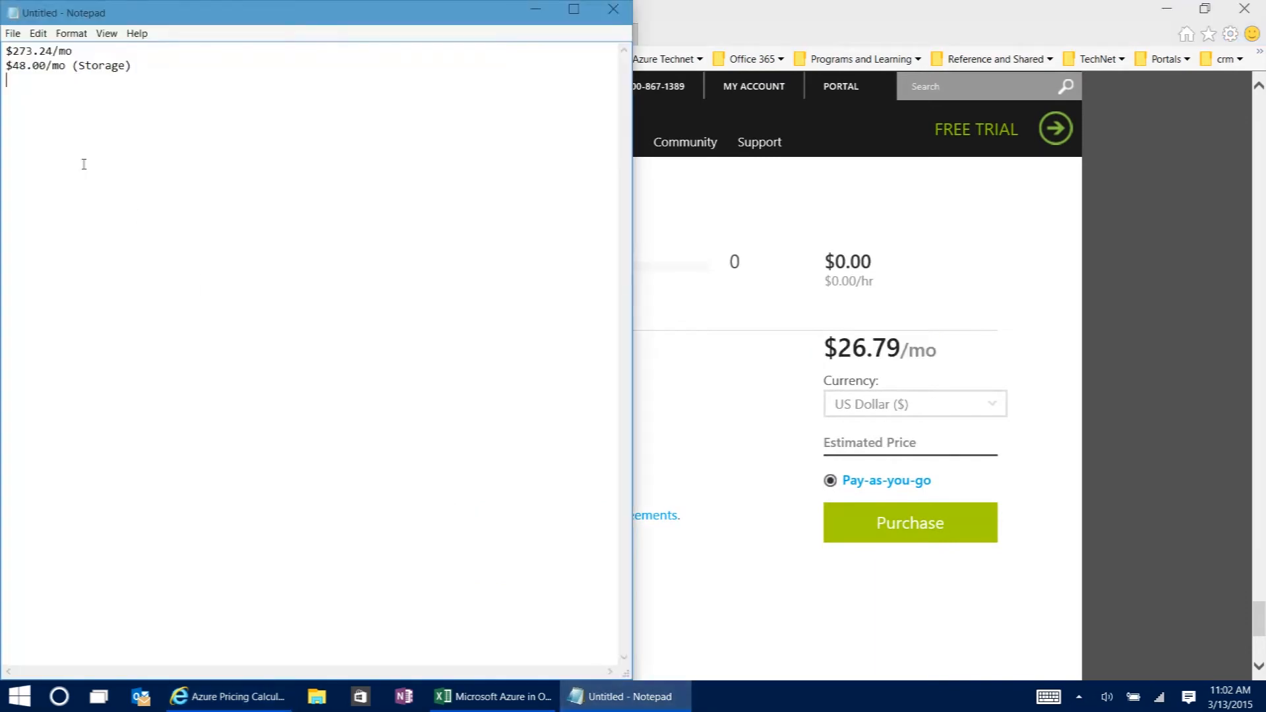
key(ctrl+v)
text((V)
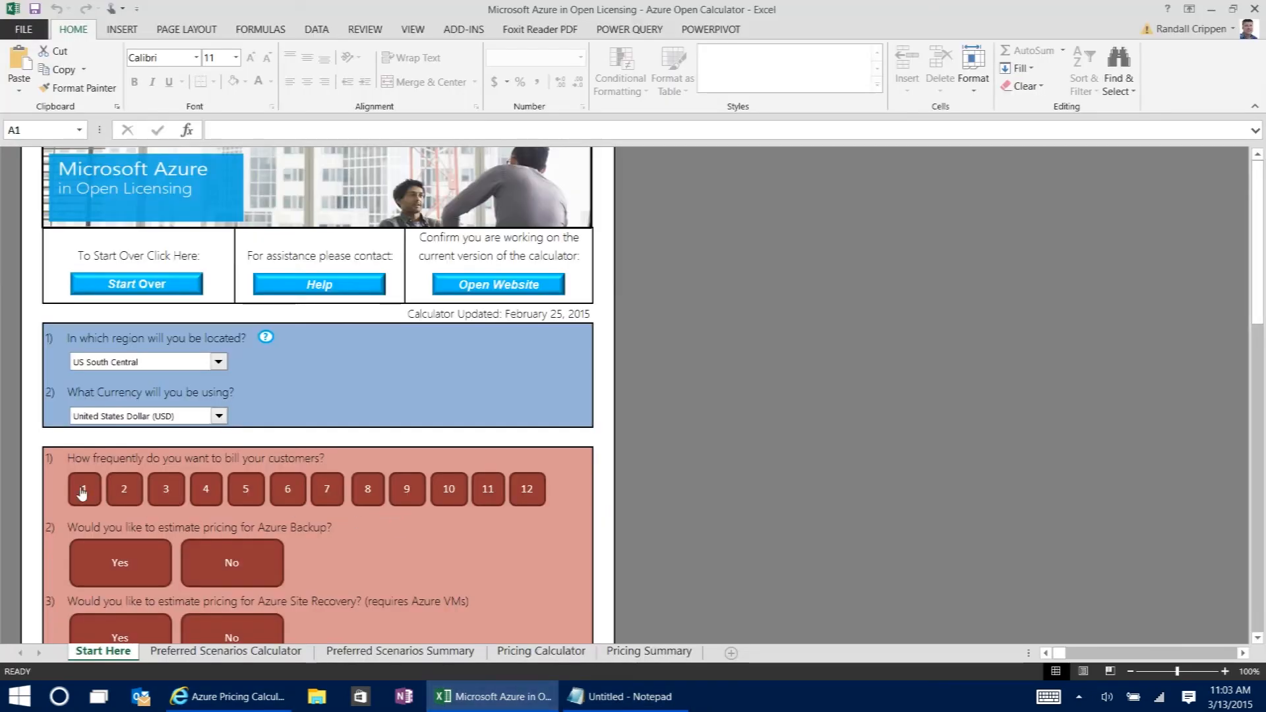
In the Excel Azure Open Calculator, set the billing frequency to 1, Azure Backup to Yes, Site Recovery to No and Azure VMs to Yes.
click(84, 489)
scroll(90, 496, down, 5)
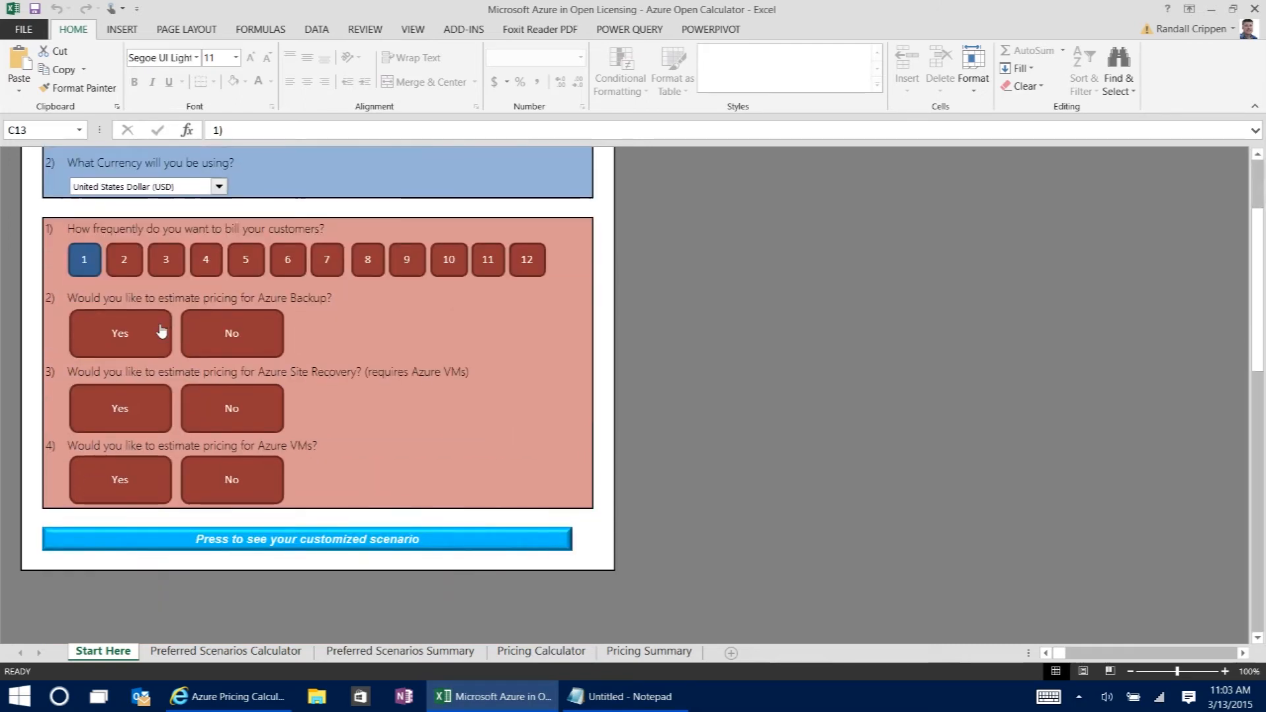
click(151, 338)
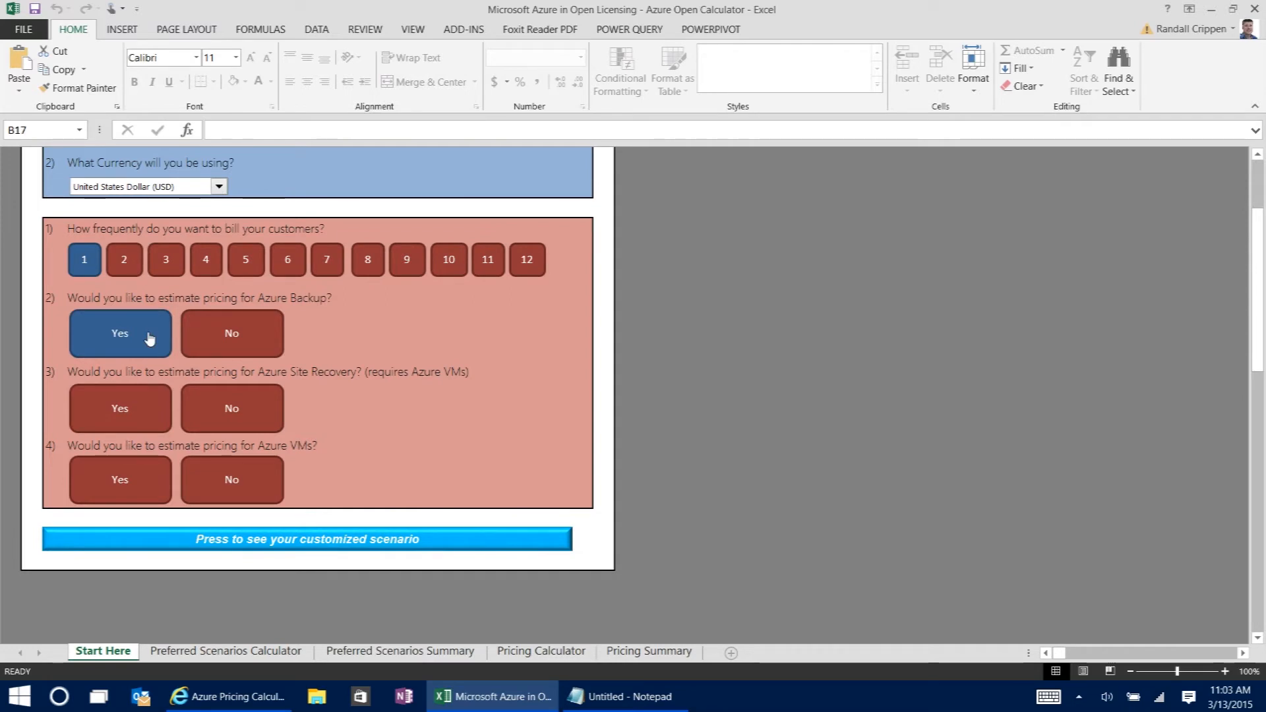
click(238, 405)
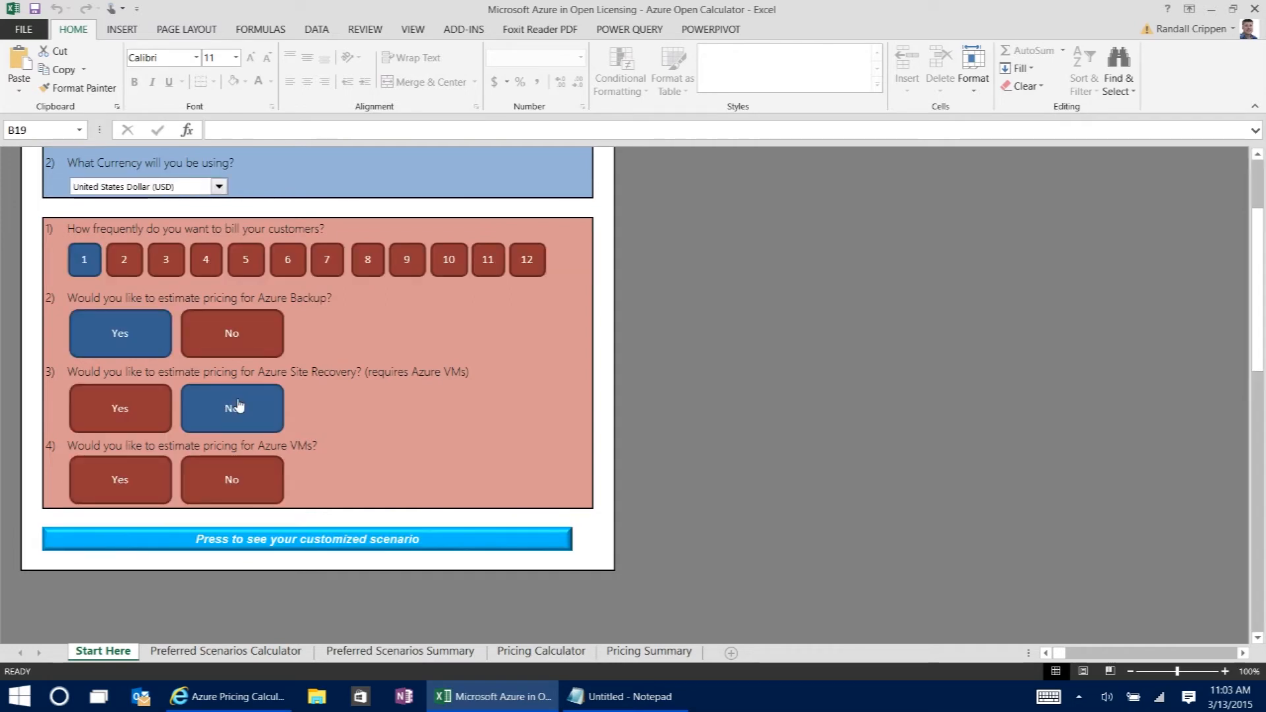
click(120, 480)
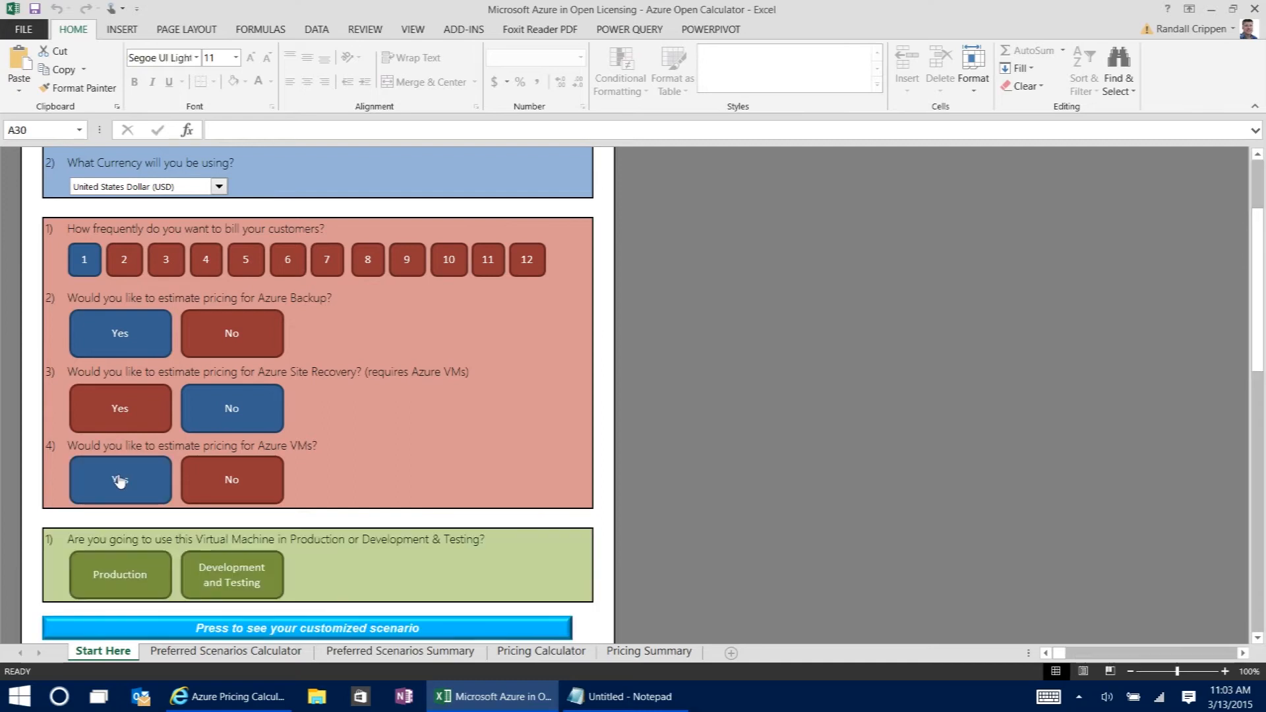
Specify a Production virtual machine without SQL Server, running Windows, and generate the customized scenario.
click(116, 576)
scroll(122, 561, down, 5)
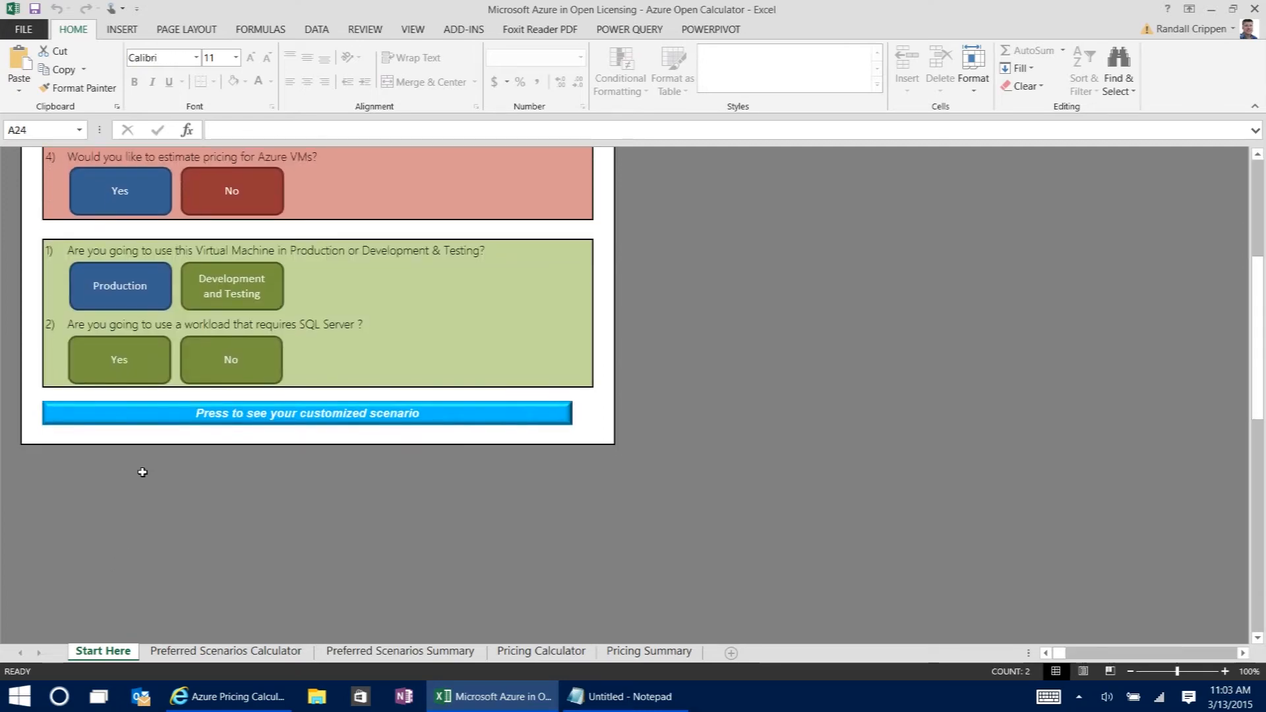
click(241, 367)
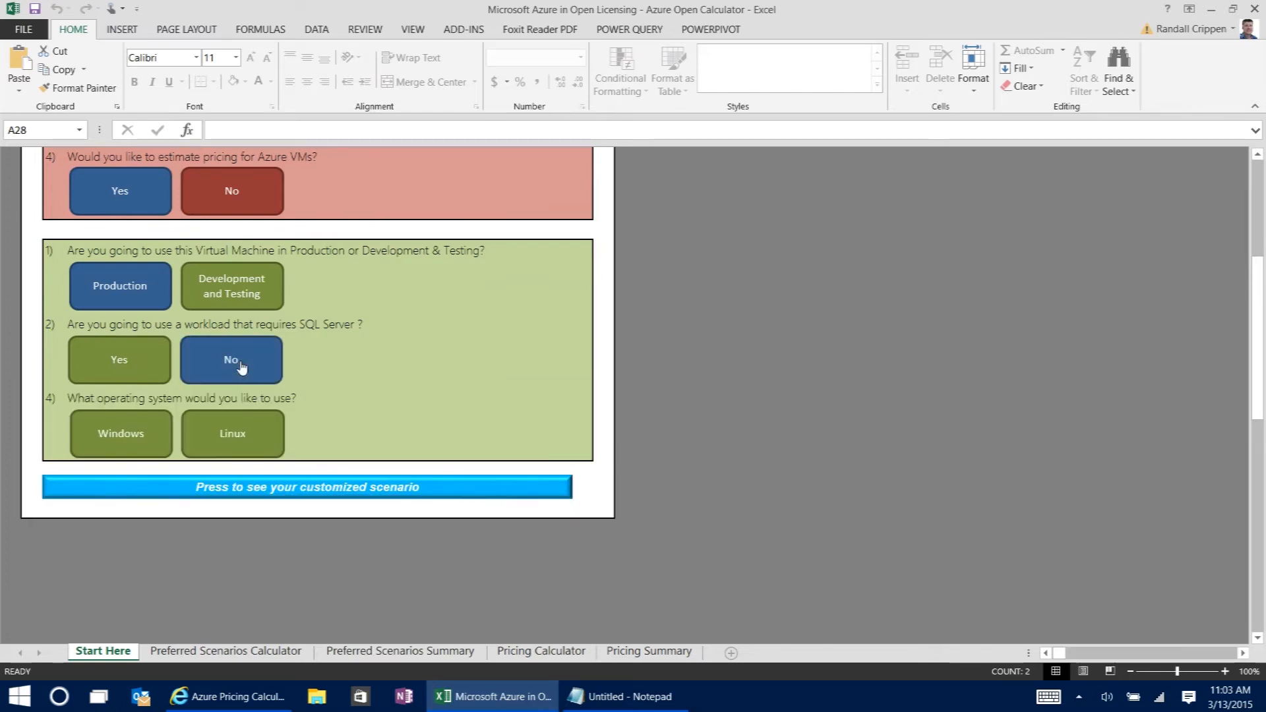
click(121, 437)
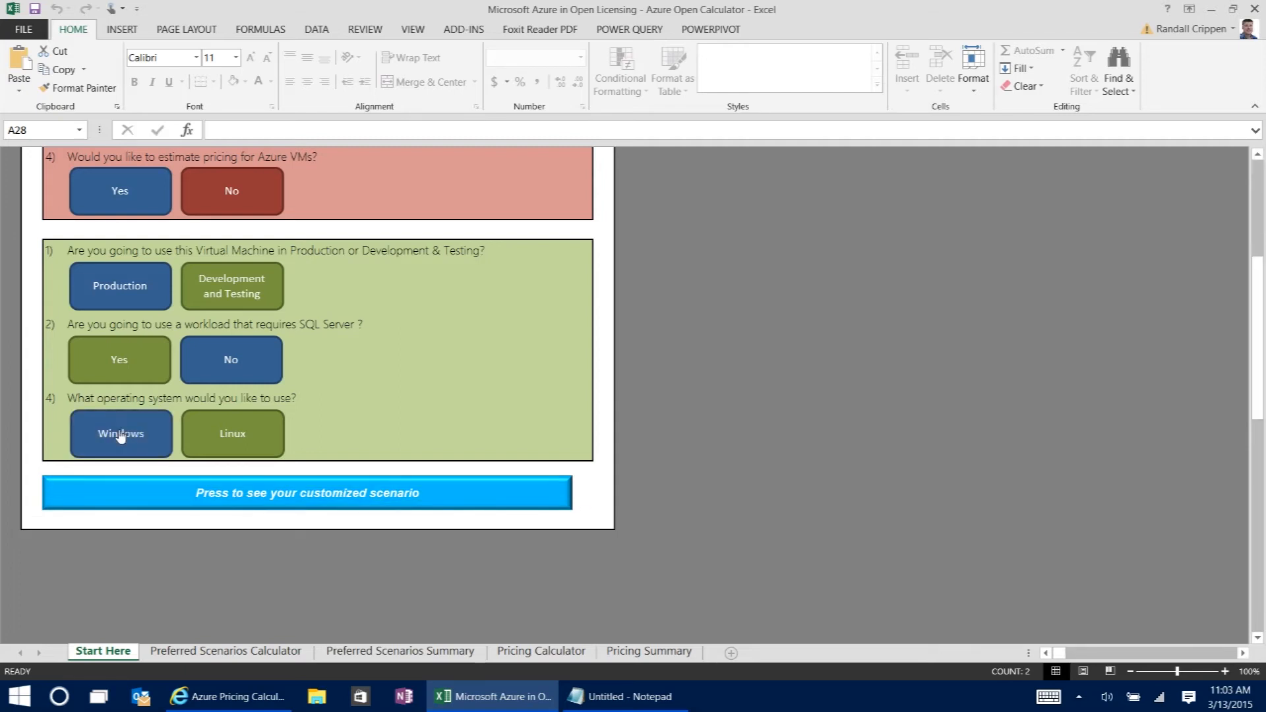
click(270, 499)
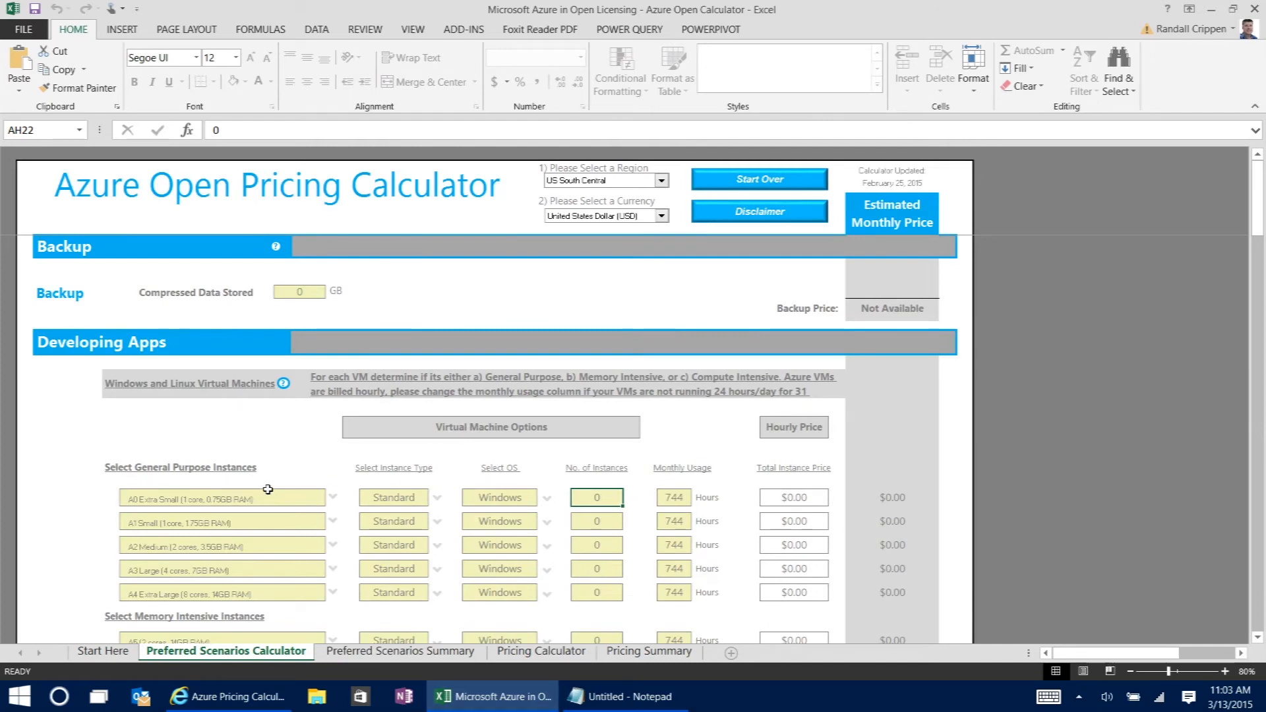
Set the backup's compressed data stored to 750 GB and change the region to US East.
click(298, 290)
text(75)
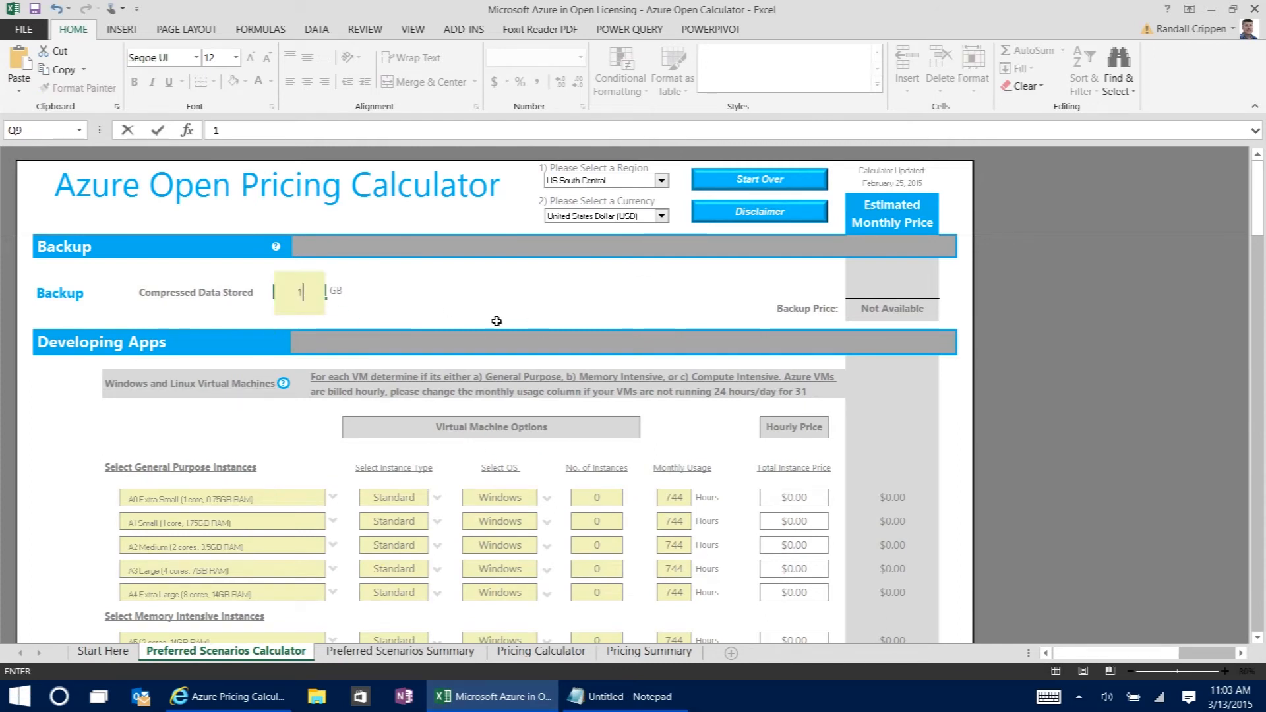
text(0)
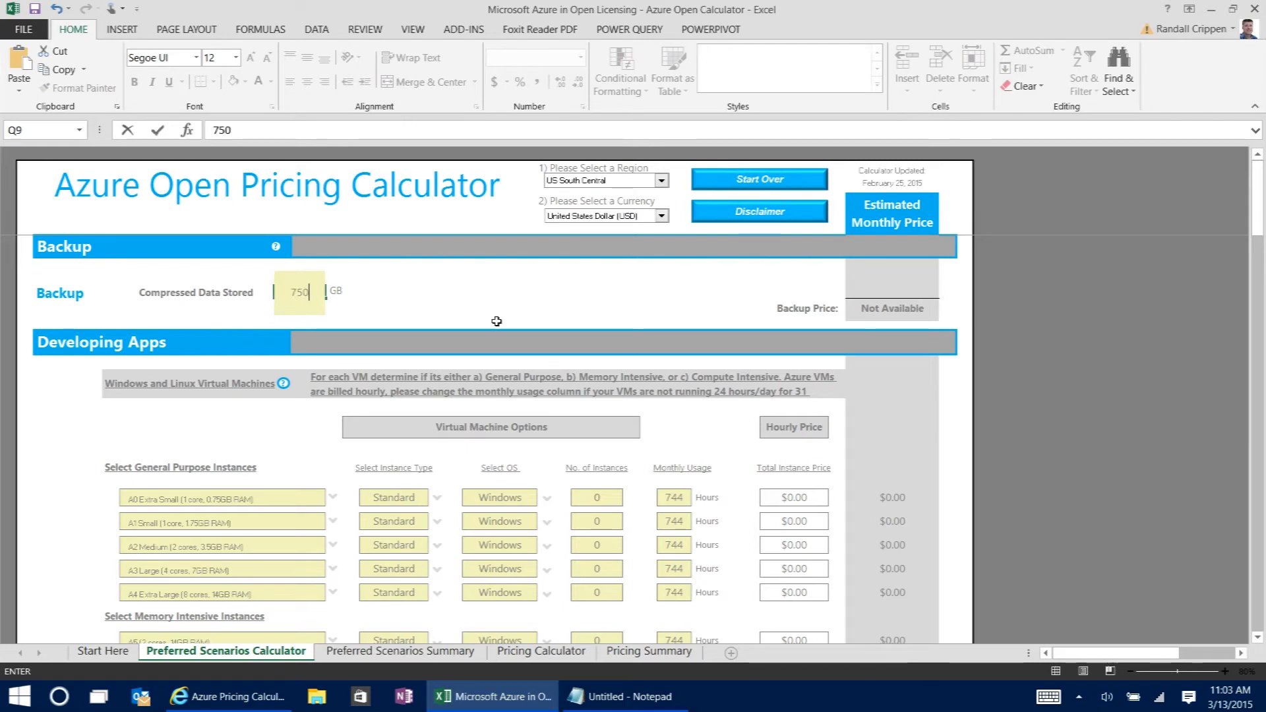
key(Return)
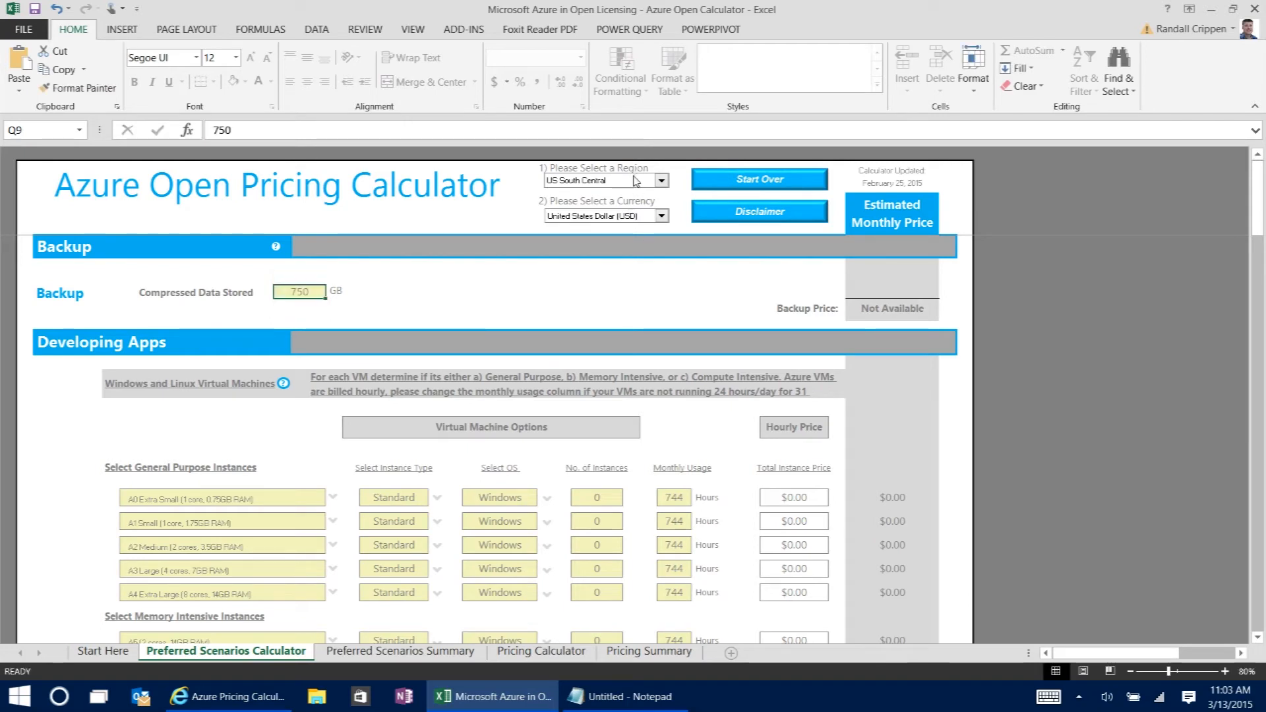
click(635, 180)
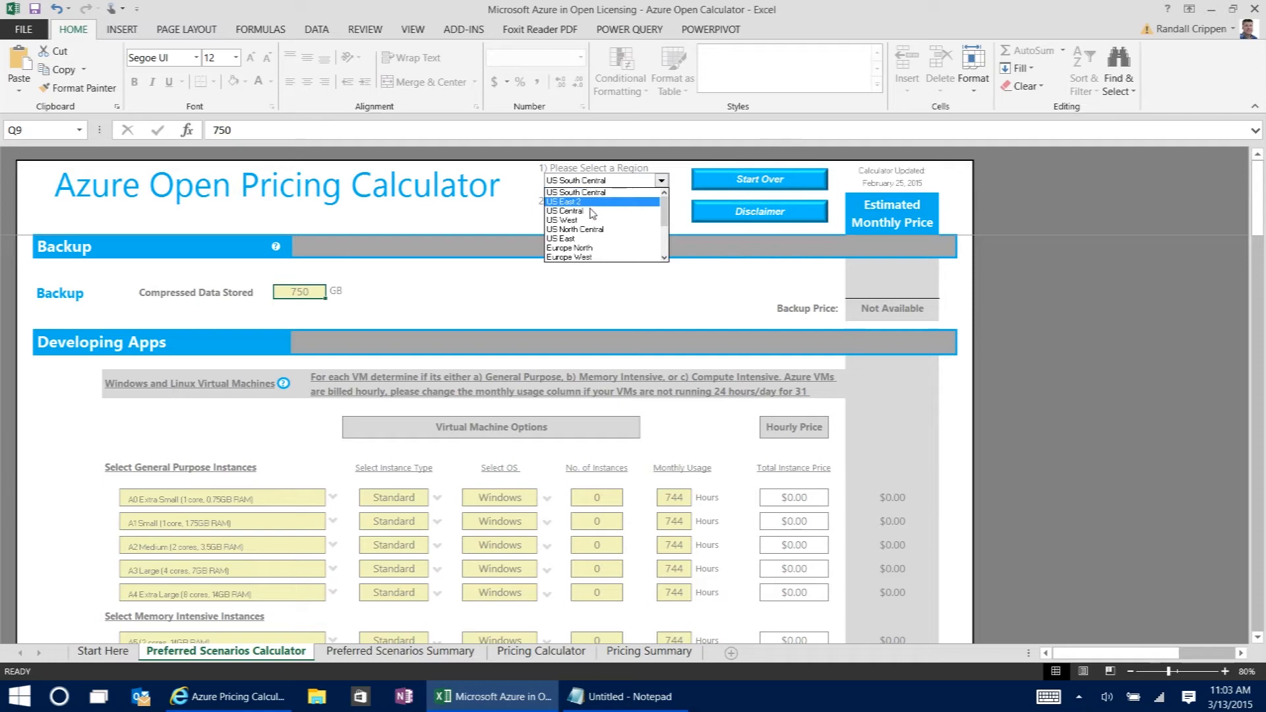
click(587, 240)
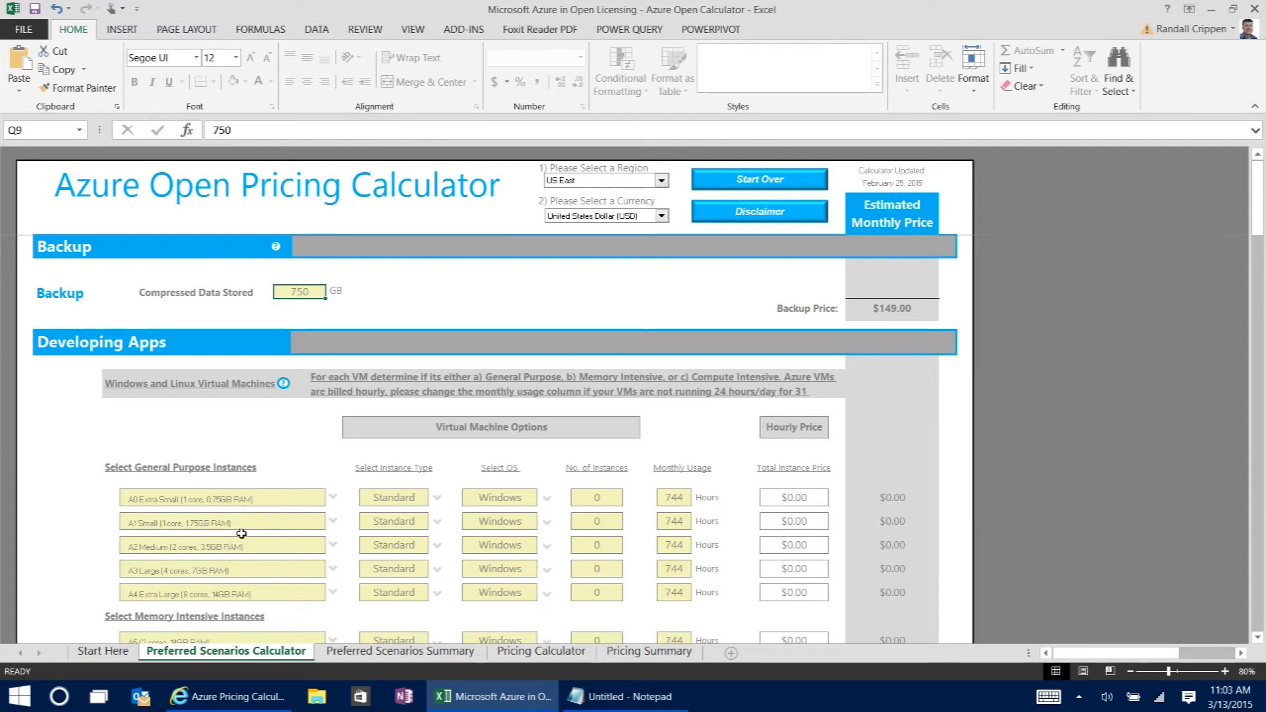
Set the number of A2 Medium Standard Windows instances to 2 in the general purpose virtual machines section.
click(622, 696)
click(622, 695)
click(597, 545)
text(2)
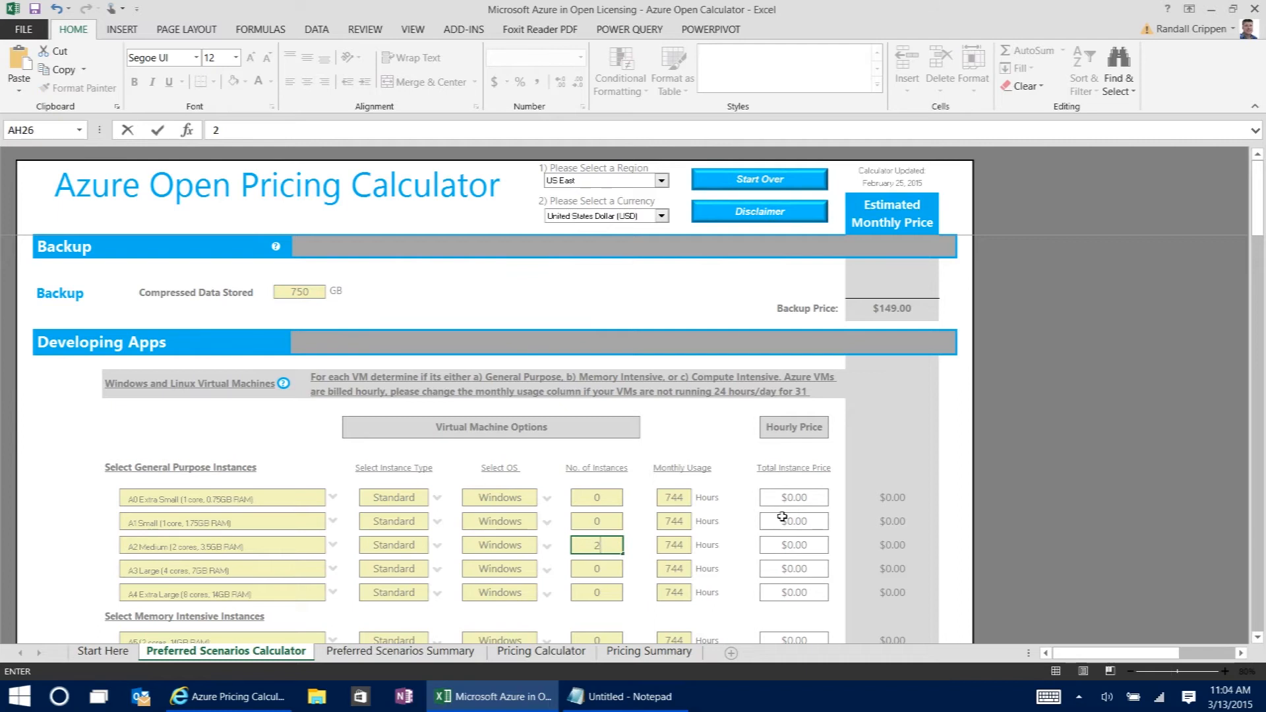
click(1084, 473)
Under Page Blobs and Disks storage, set the locally redundant size to 0 GB and the geographically redundant size to 1000 GB.
drag(1258, 215, 1257, 219)
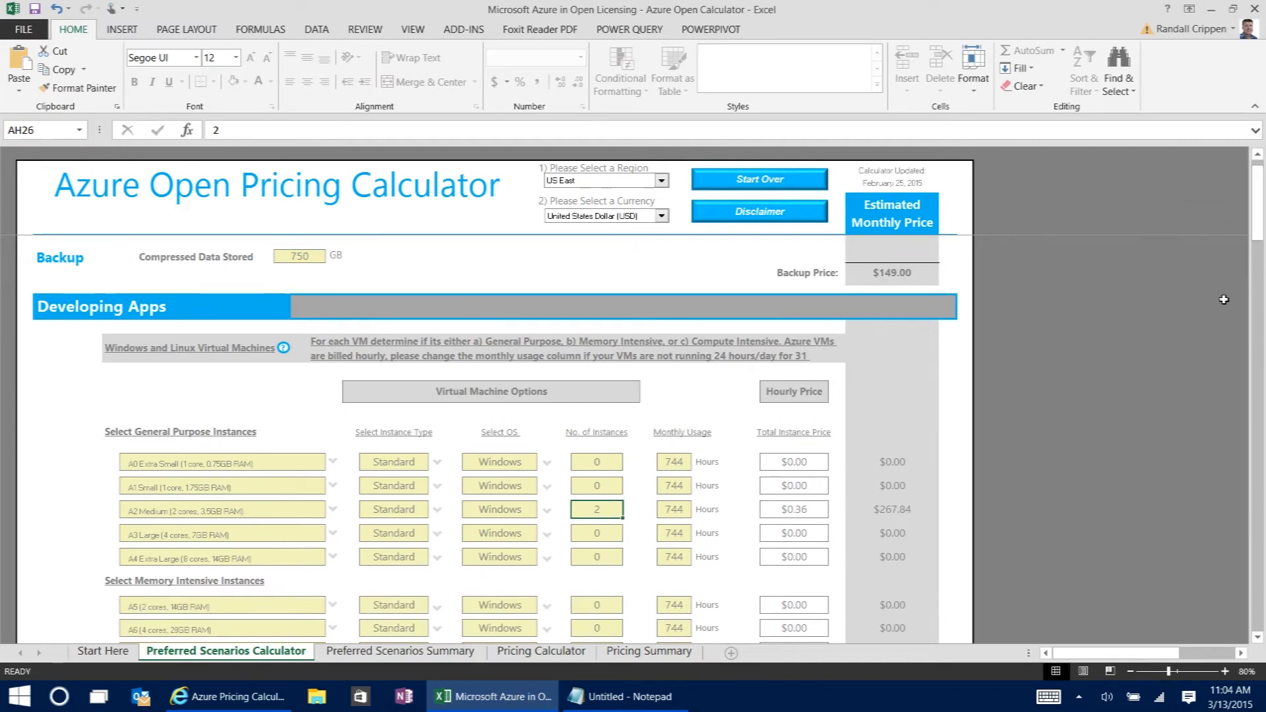
scroll(1122, 384, down, 5)
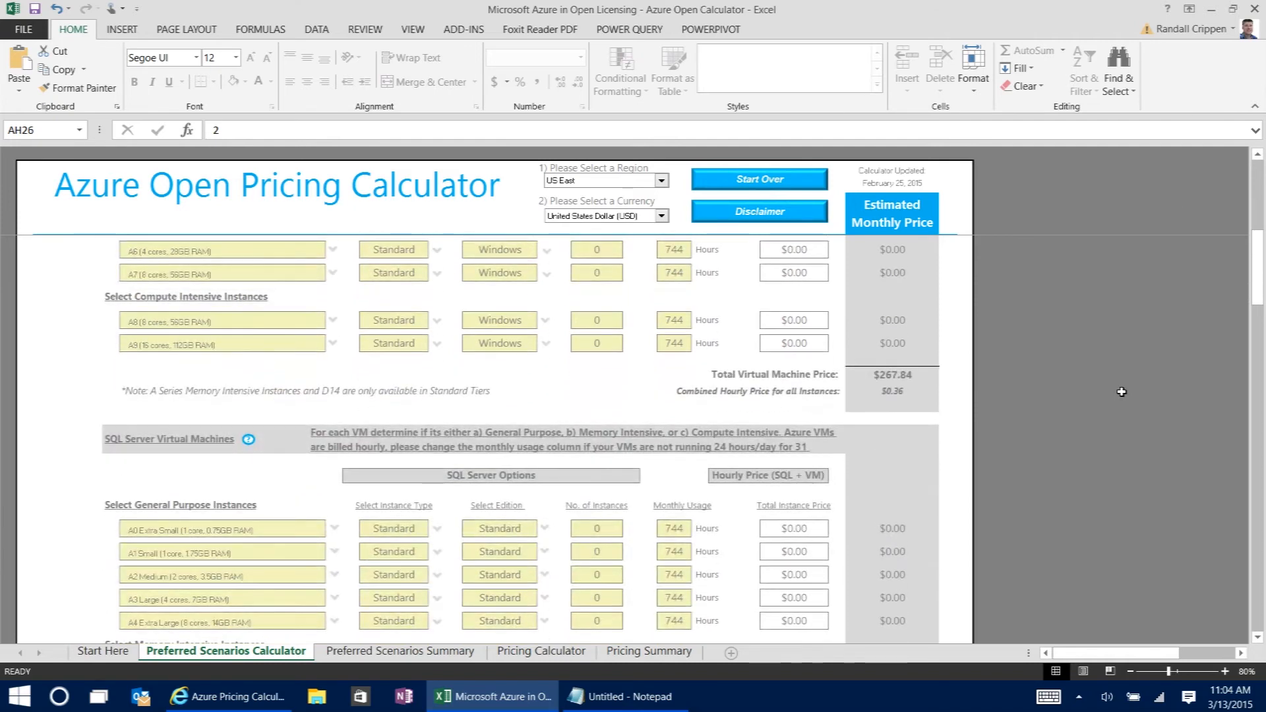
scroll(1122, 392, down, 3)
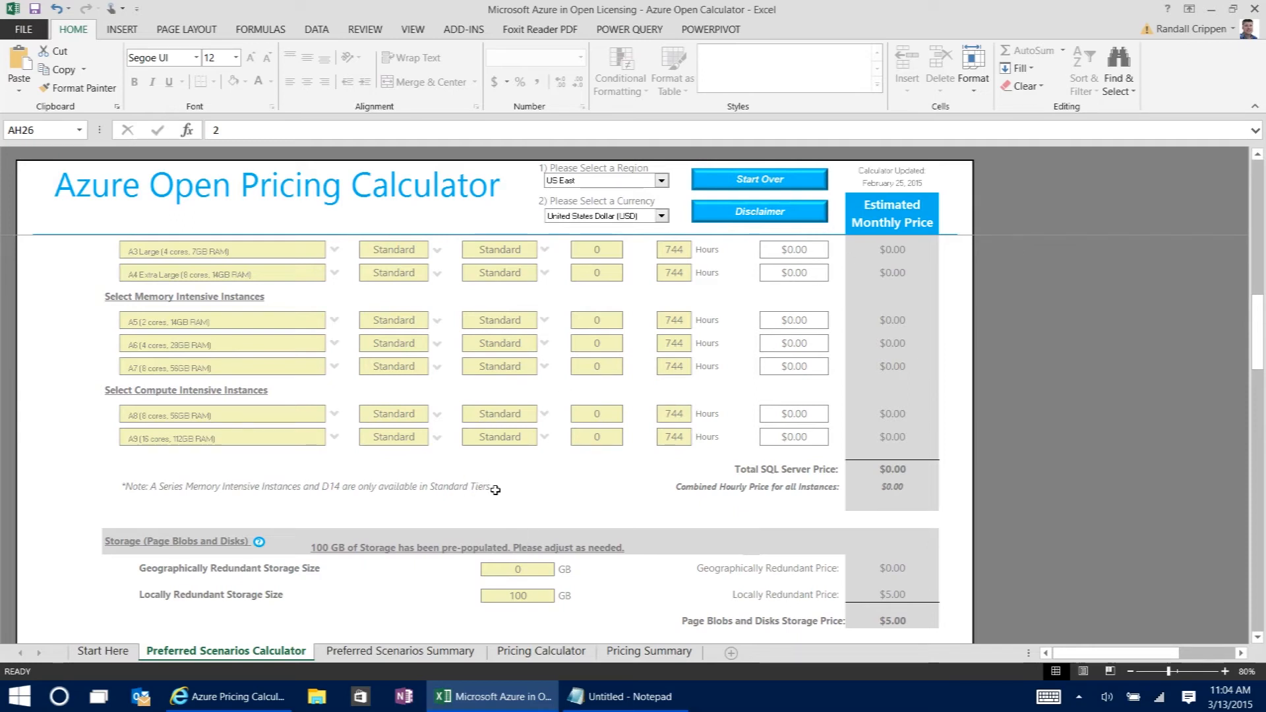
click(538, 598)
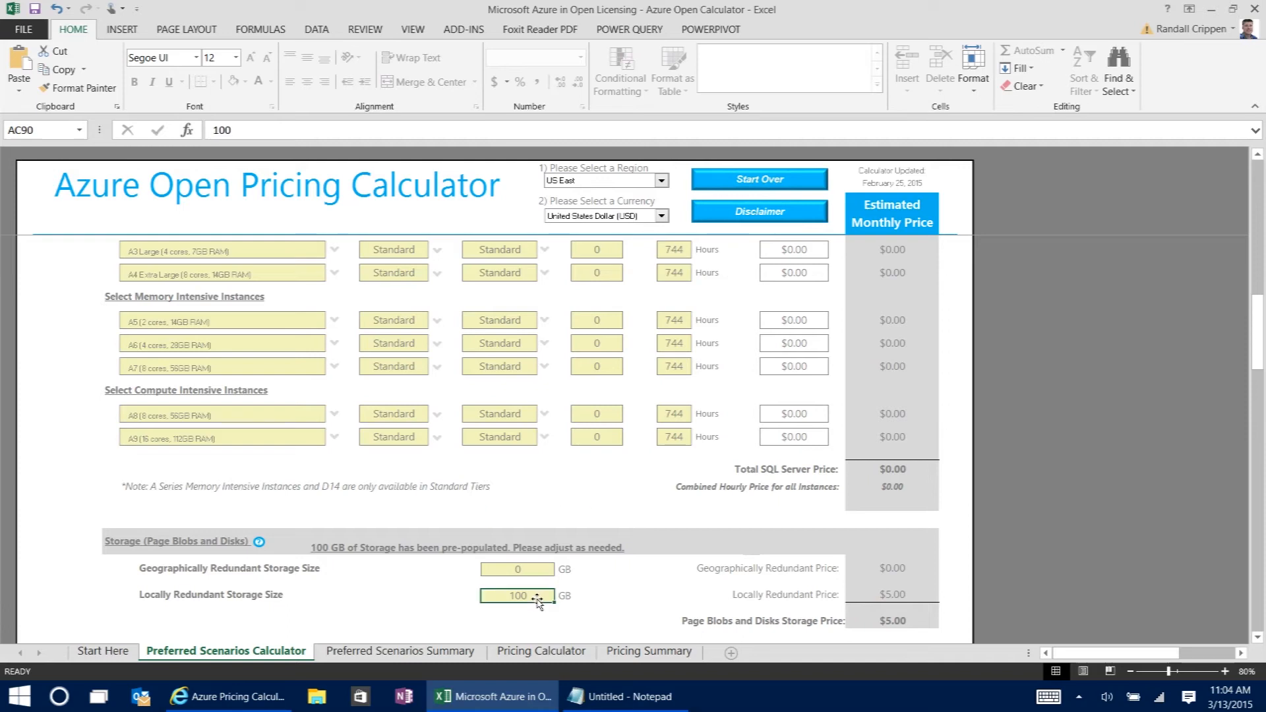
text(0)
click(533, 569)
text(1000)
click(608, 575)
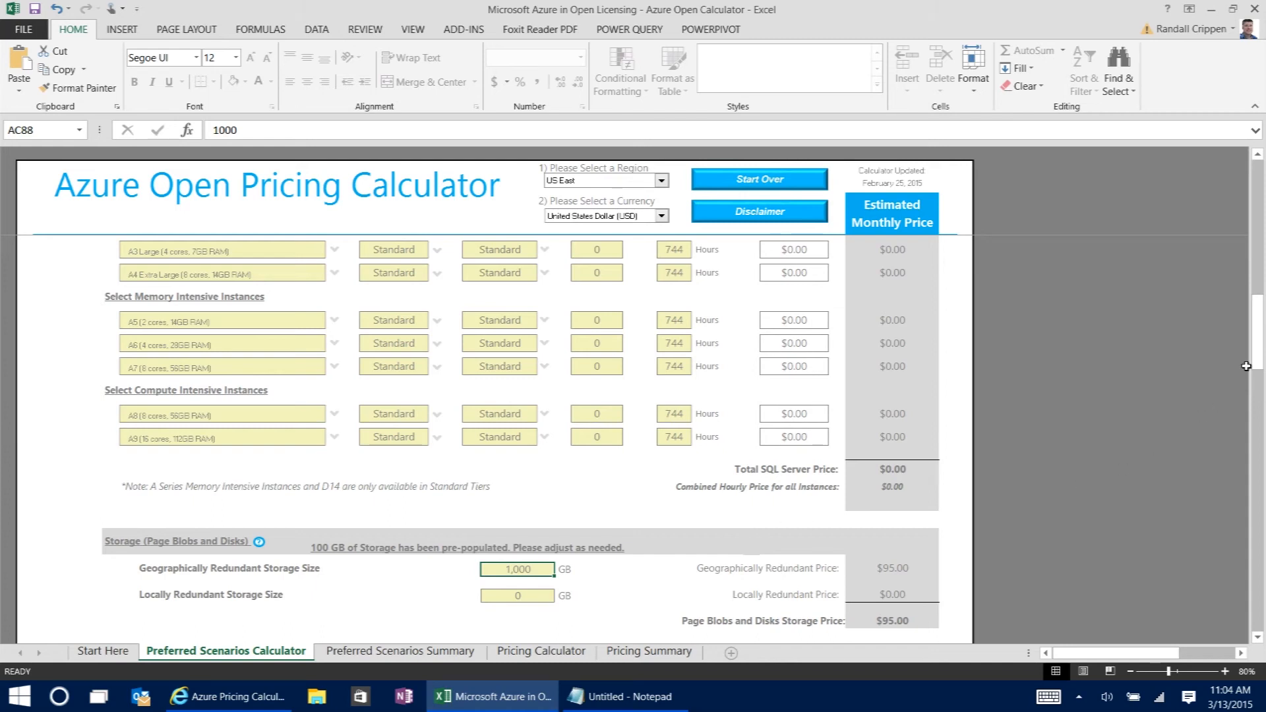
Set the Zone 1 outbound data transfer to 50 GB.
drag(1261, 359, 1255, 422)
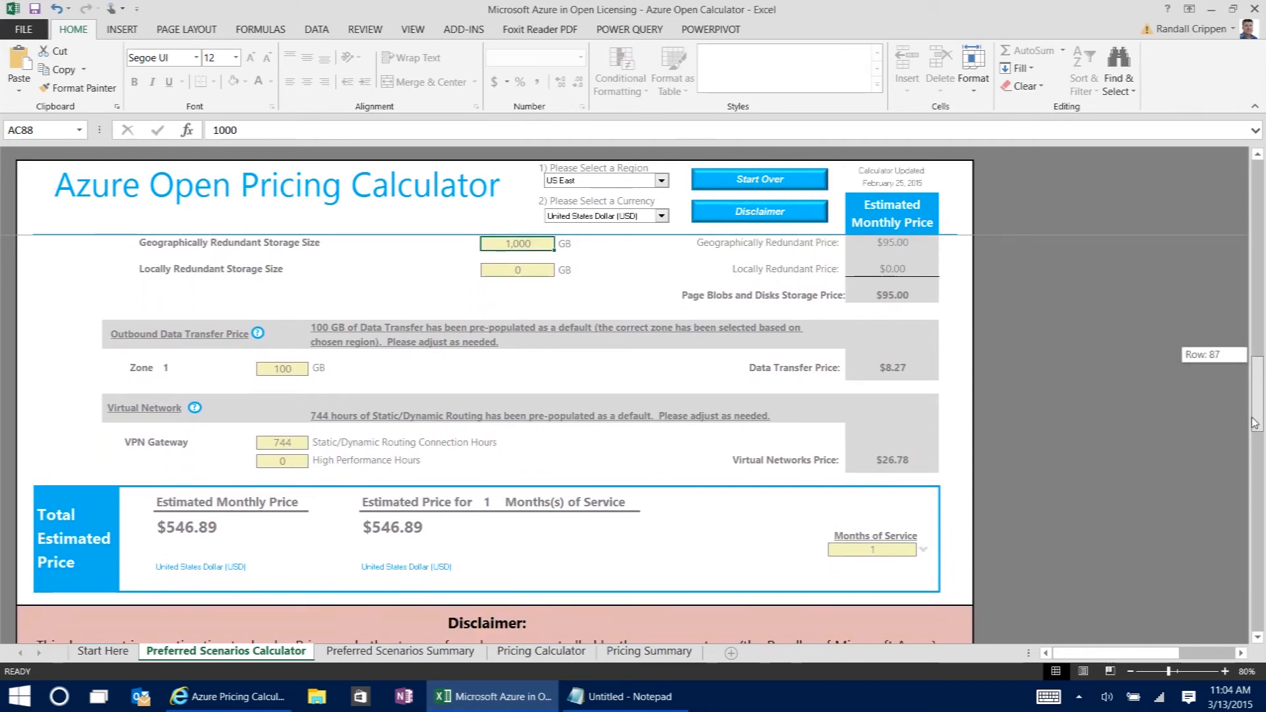
drag(1255, 422, 1255, 426)
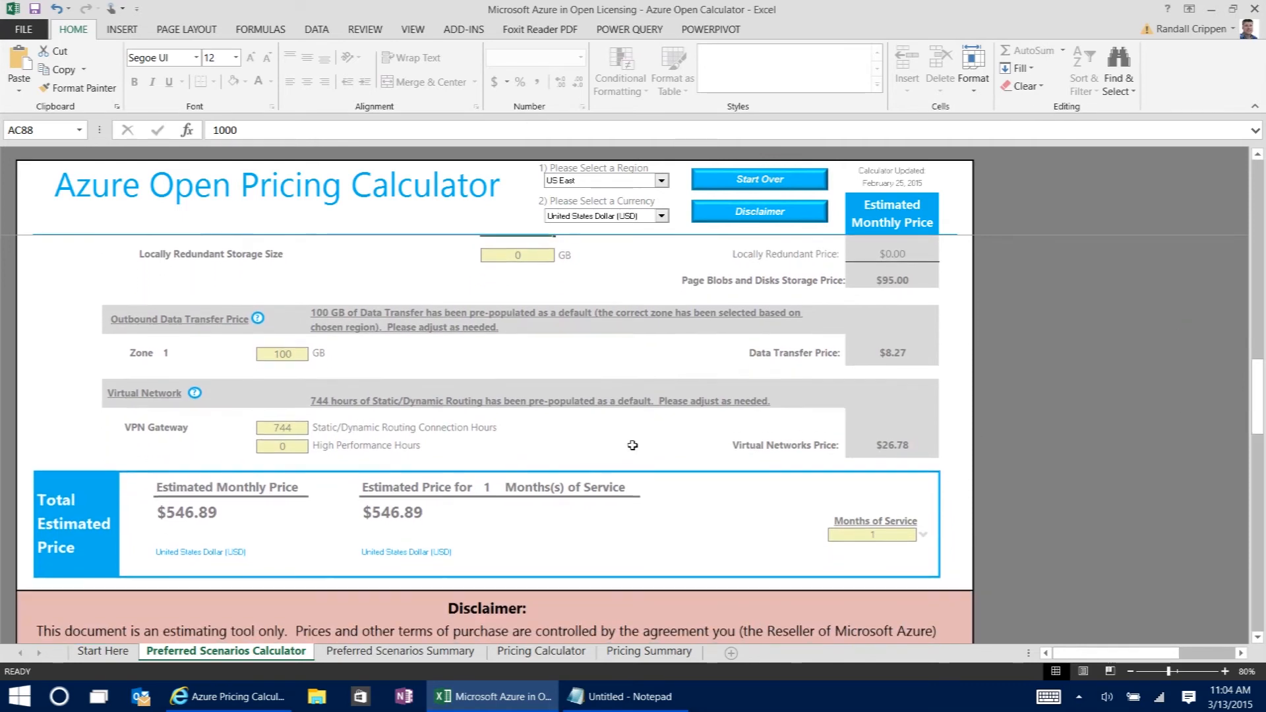
click(277, 350)
text(50)
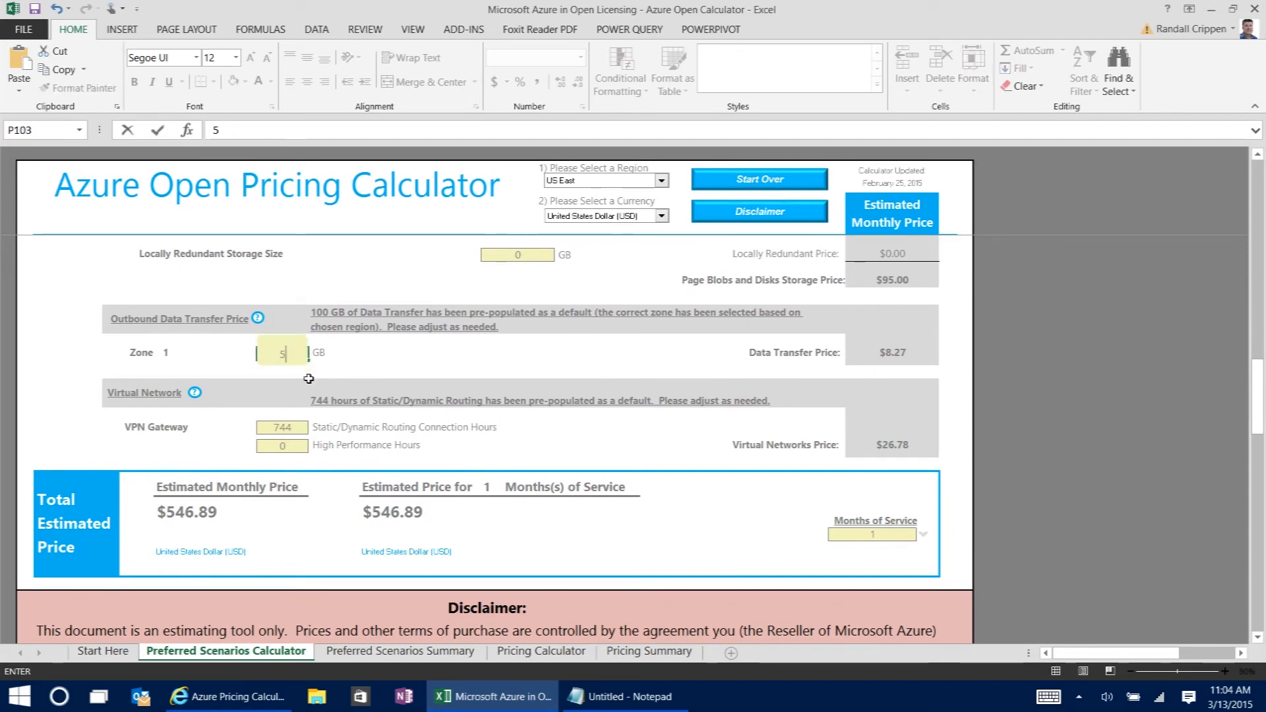
click(397, 361)
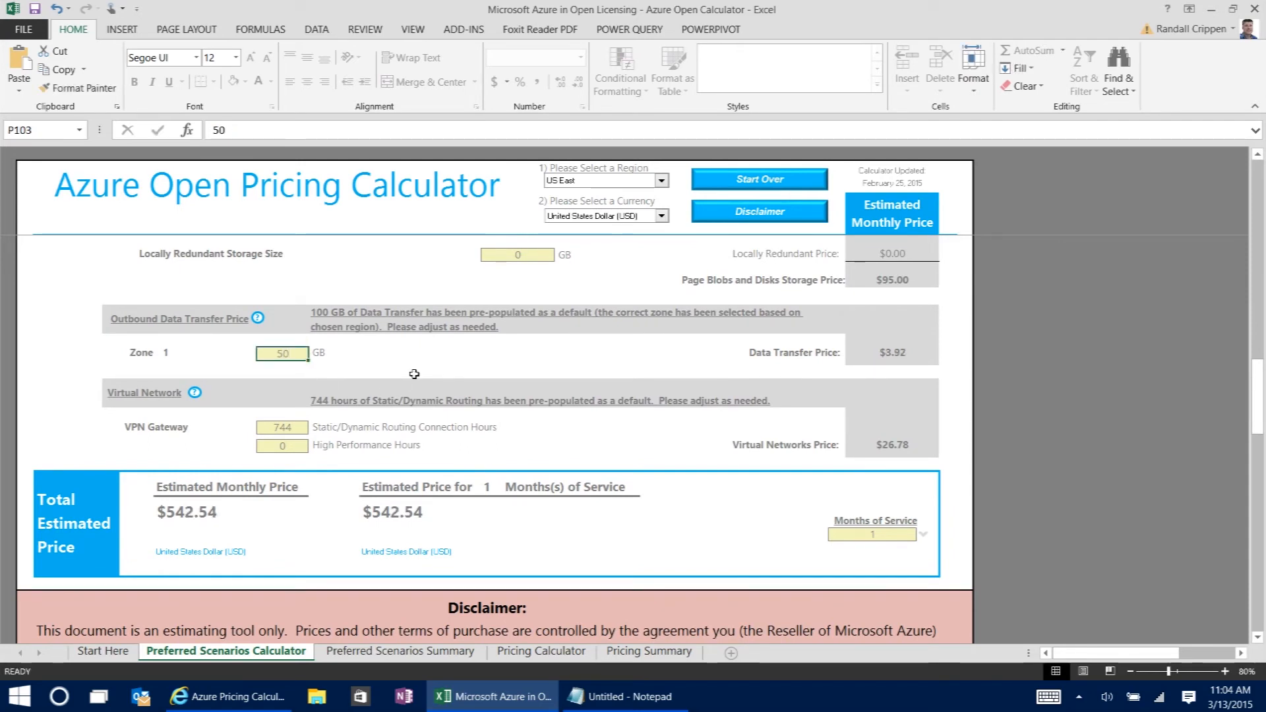
Check the VPN gateway hours and the total estimated price, including the Preferred Scenarios Summary sheet's cost breakdown.
click(295, 429)
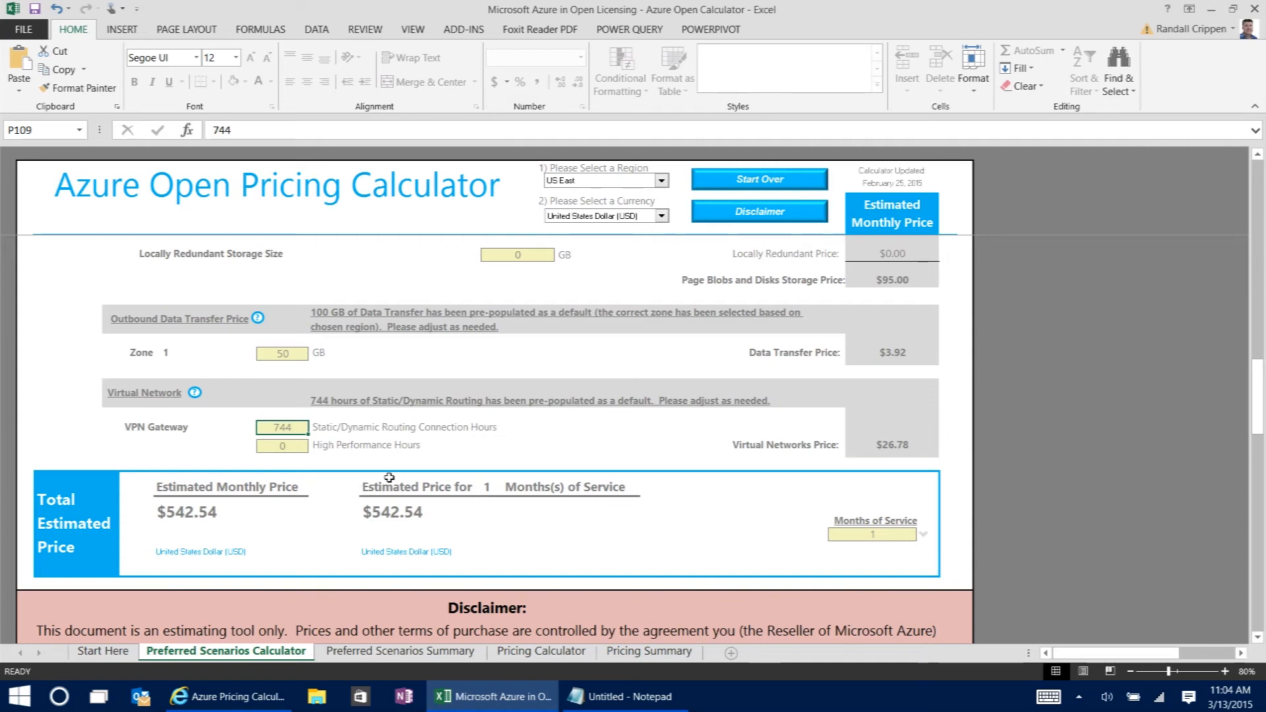
scroll(481, 468, down, 3)
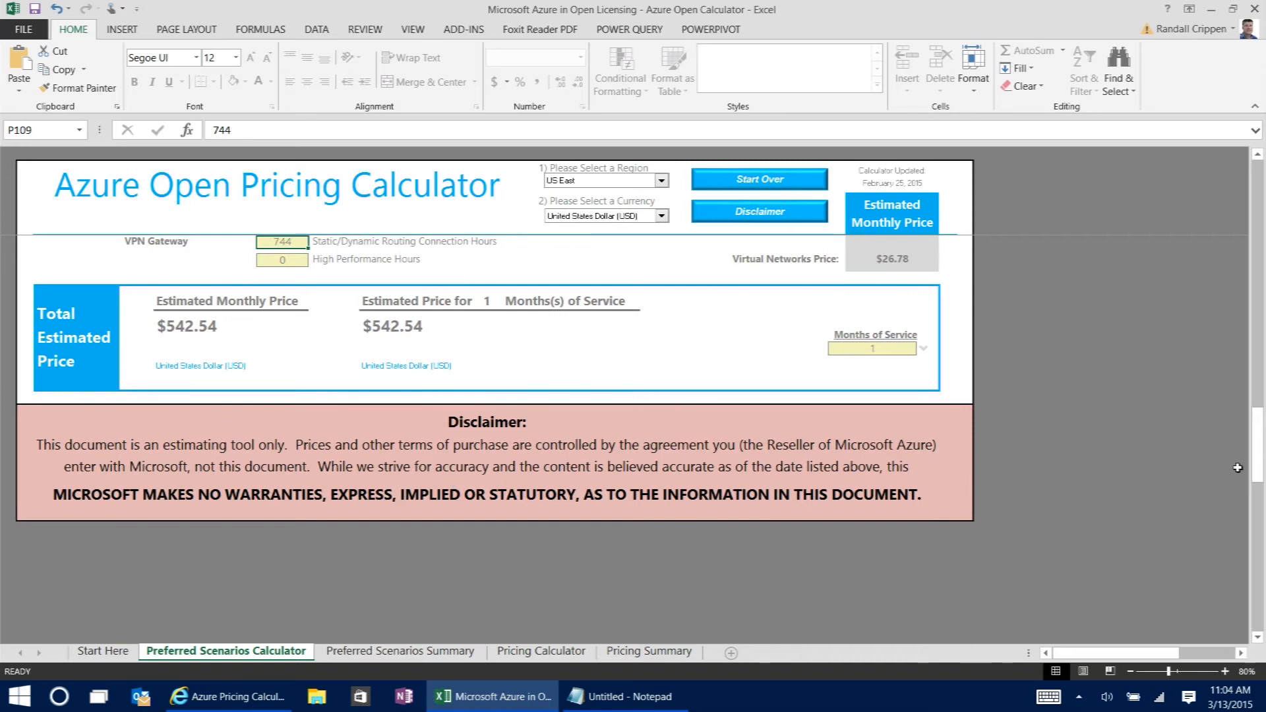
drag(1259, 465, 1261, 443)
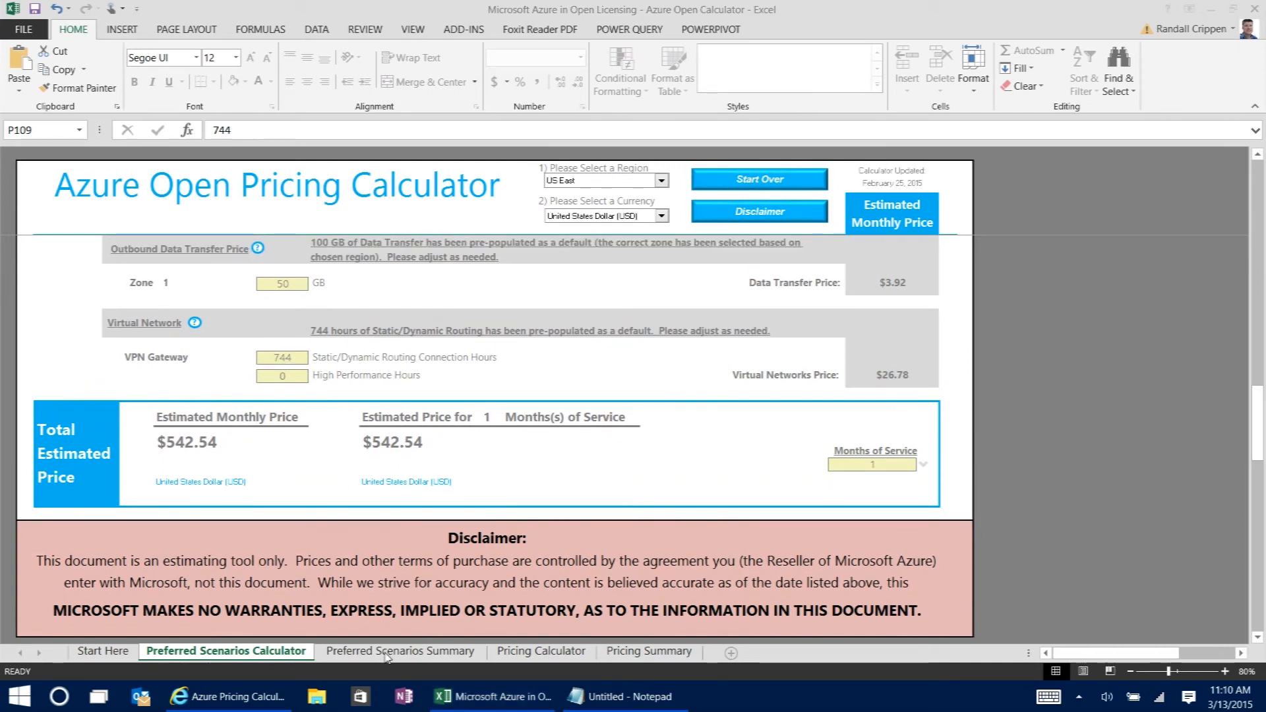
click(386, 652)
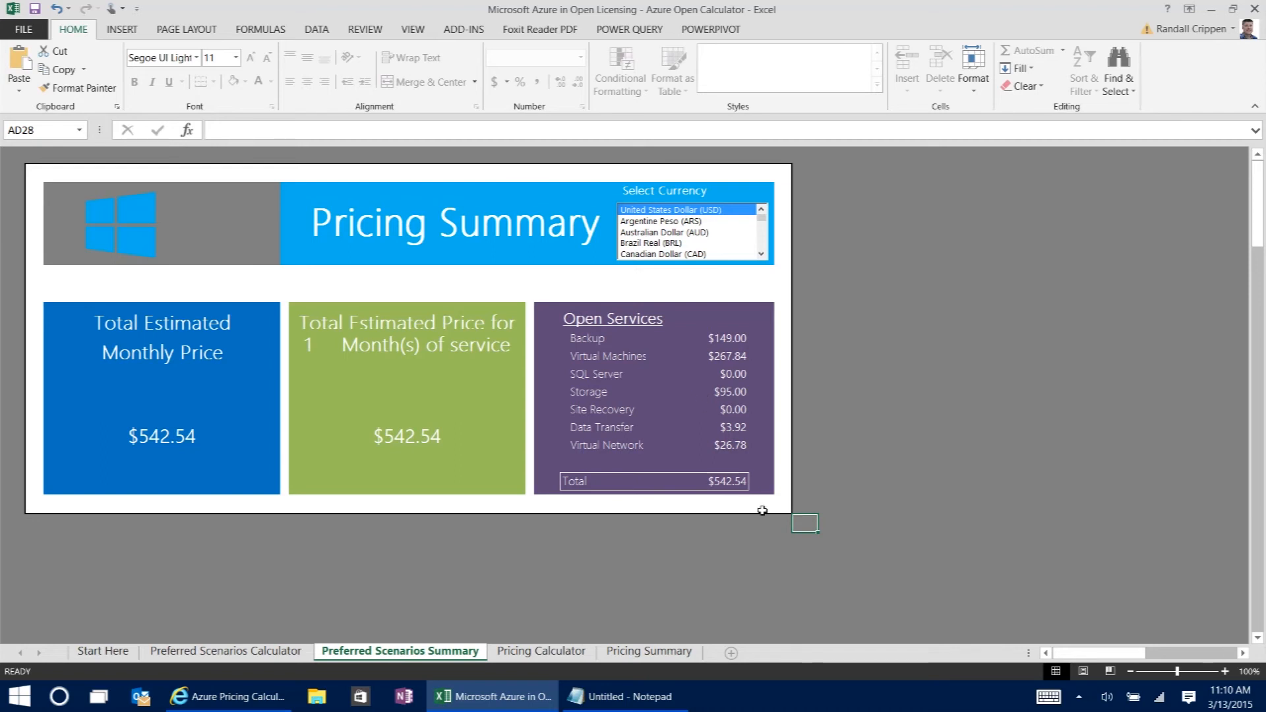
On the Pricing Calculator sheet, set the number of A2 Medium Standard Windows instances to 2.
click(541, 651)
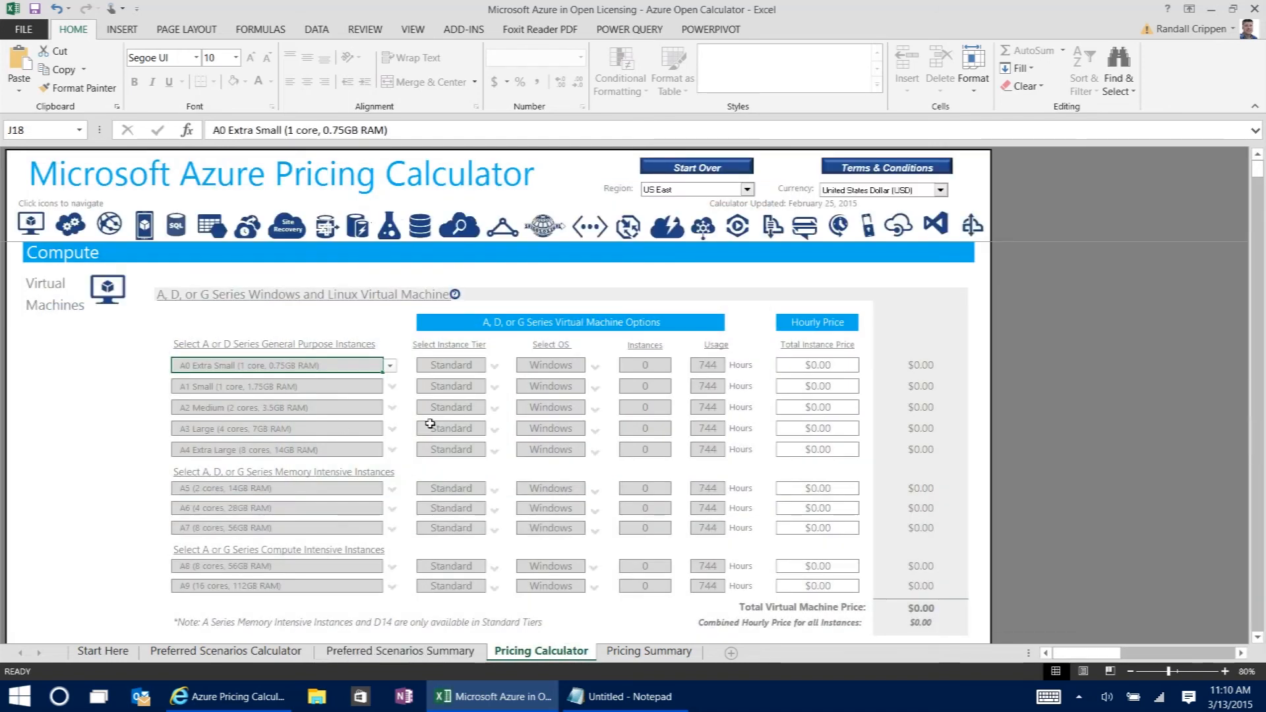
click(660, 409)
text(2)
key(ctrl+Return)
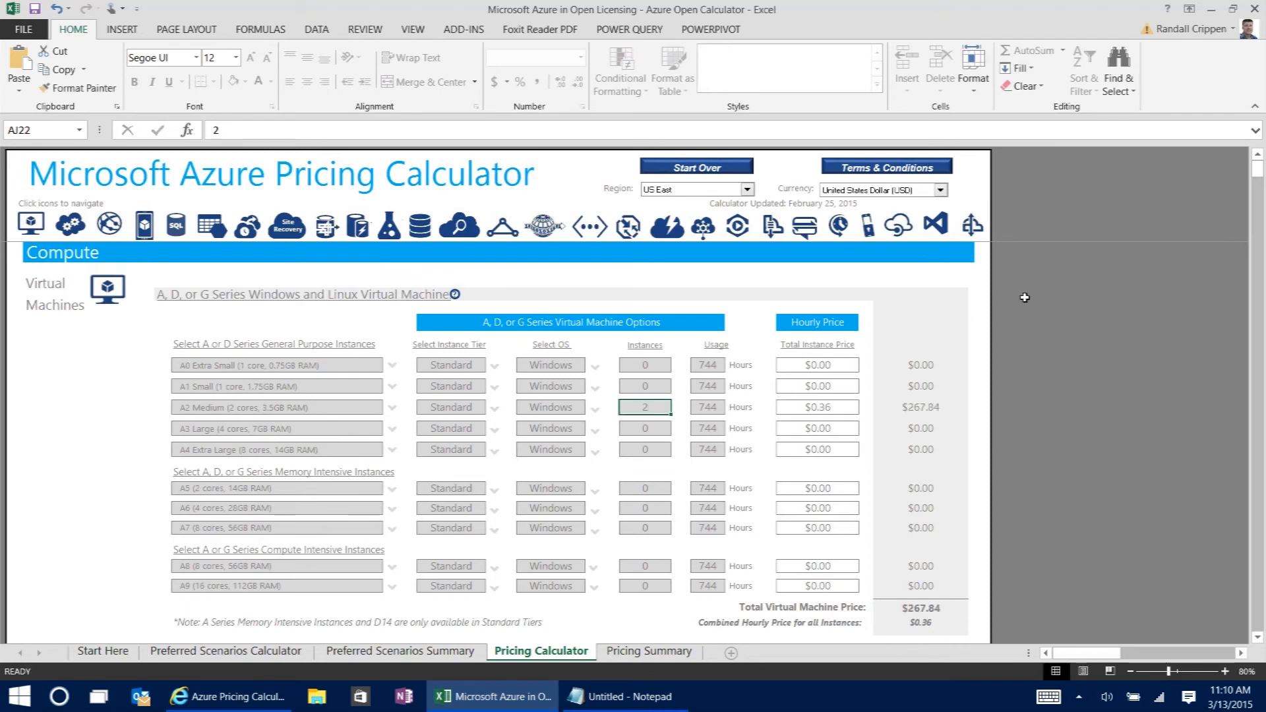
Check the region and currency choices of the full pricing calculator.
click(684, 191)
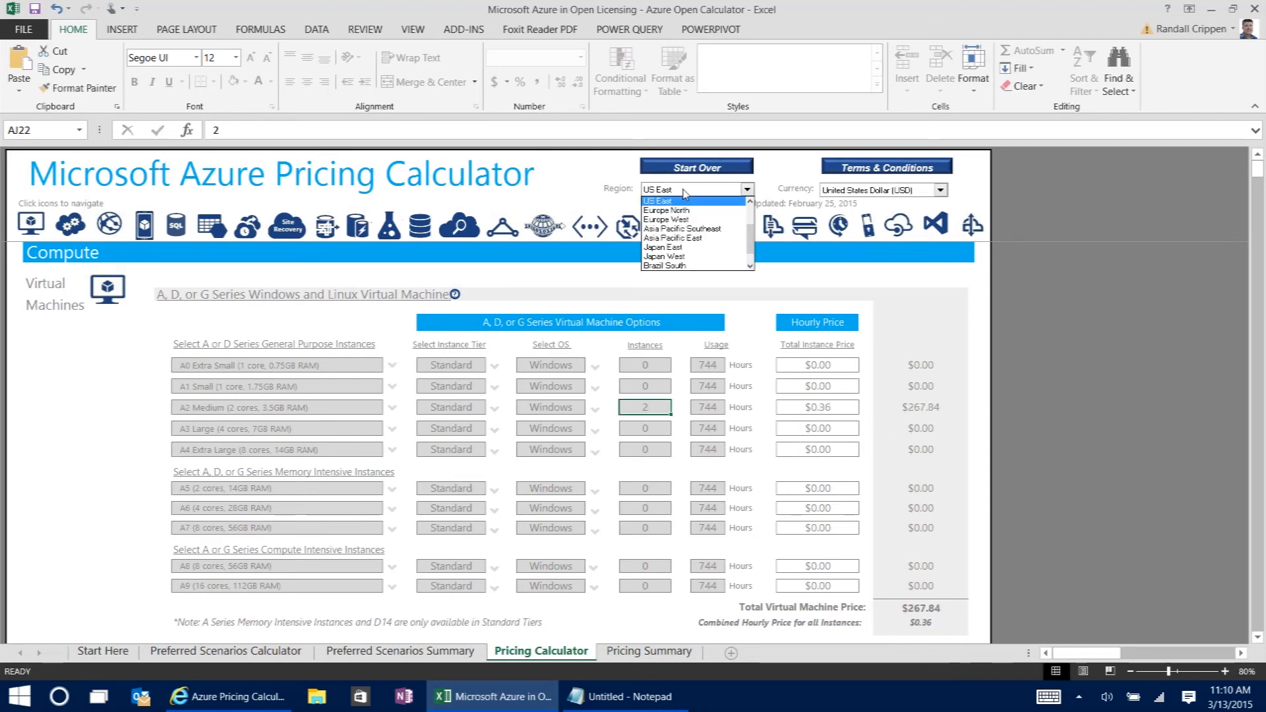
click(684, 192)
click(844, 192)
click(851, 201)
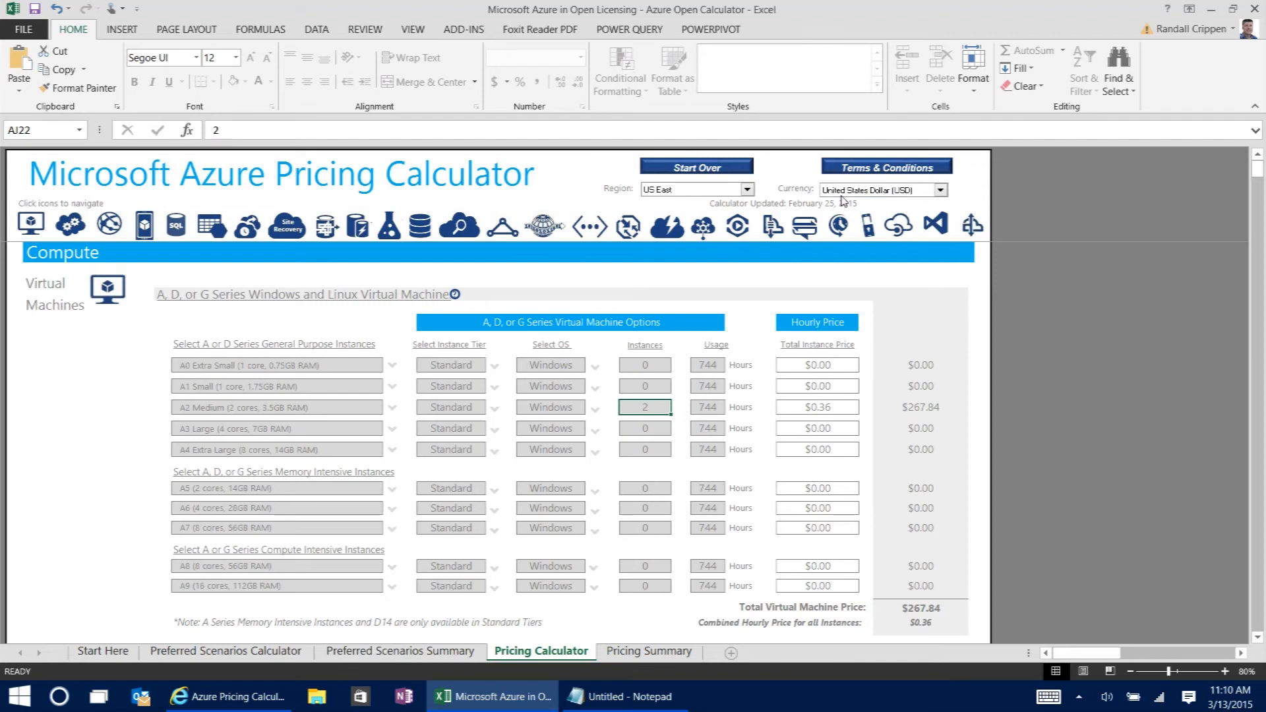
In the Network section, set outbound data transfers to 50 GB and VPN Gateway static/dynamic routing to 744 hours.
scroll(1040, 439, down, 2)
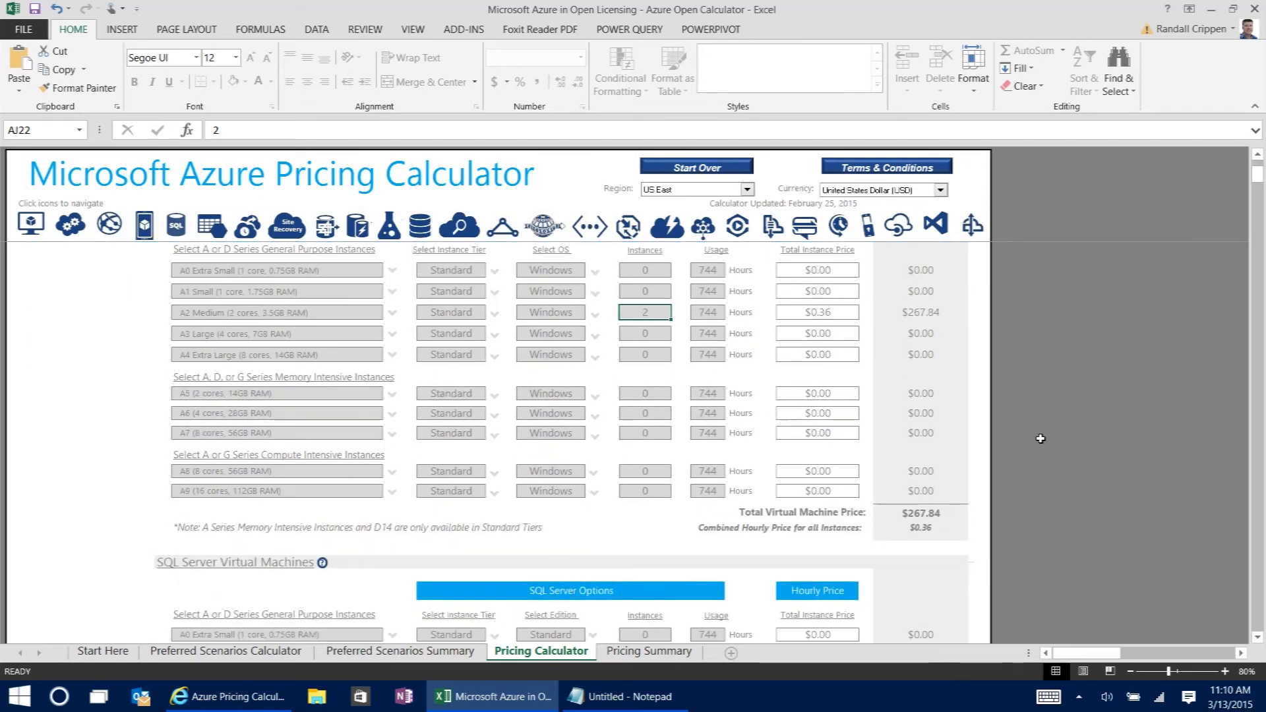
scroll(1041, 439, down, 2)
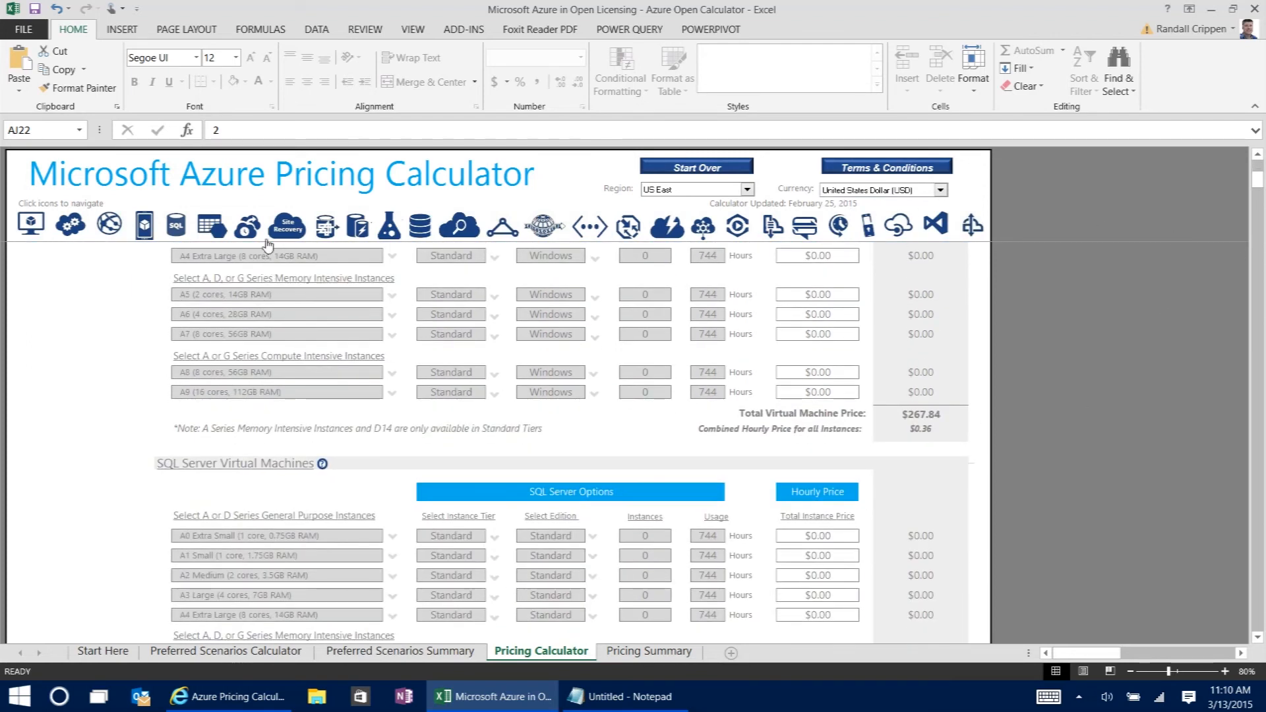
click(589, 226)
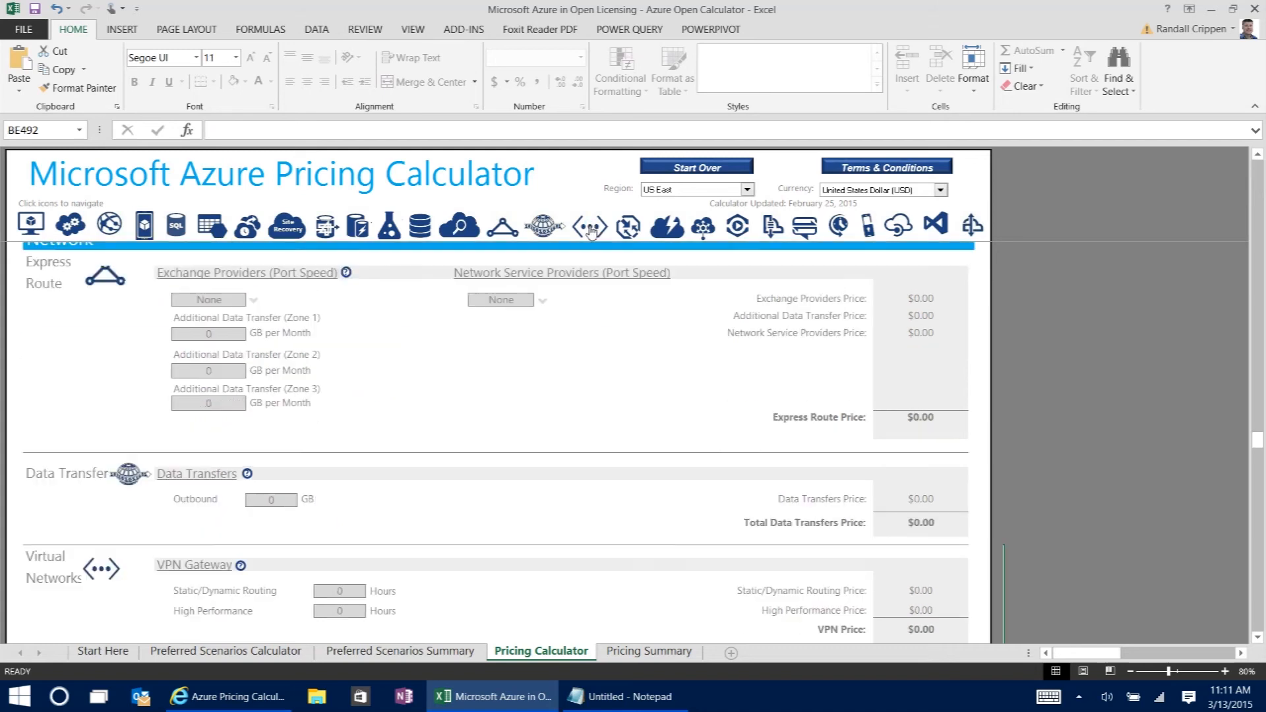
click(290, 475)
text(50)
click(479, 487)
click(348, 565)
text(744)
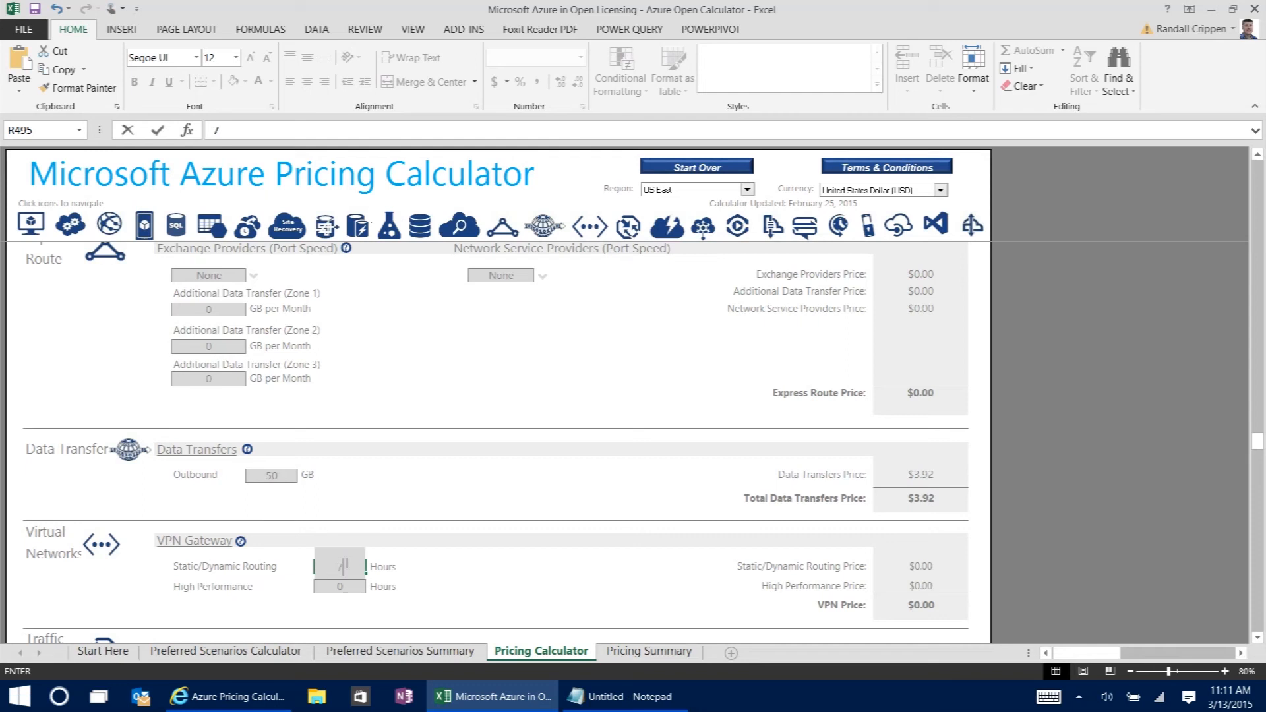
click(454, 567)
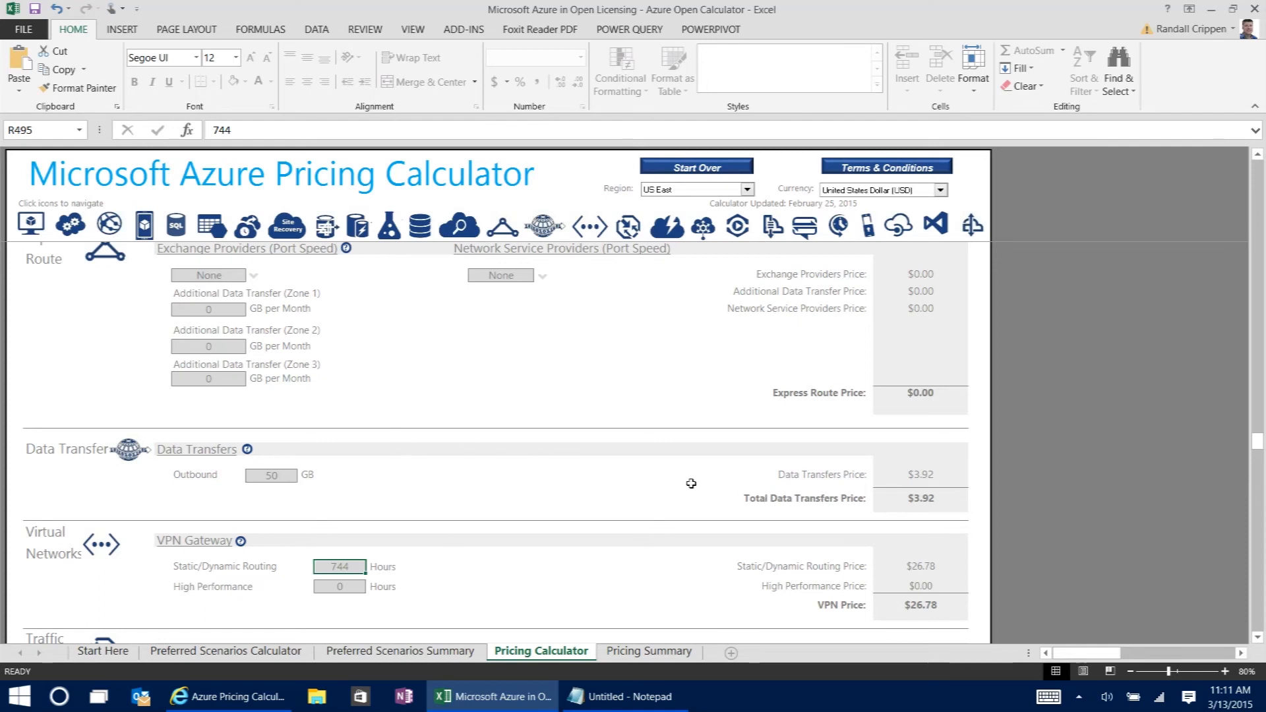
Set the Backup section's compressed data stored to 750 GB.
click(420, 229)
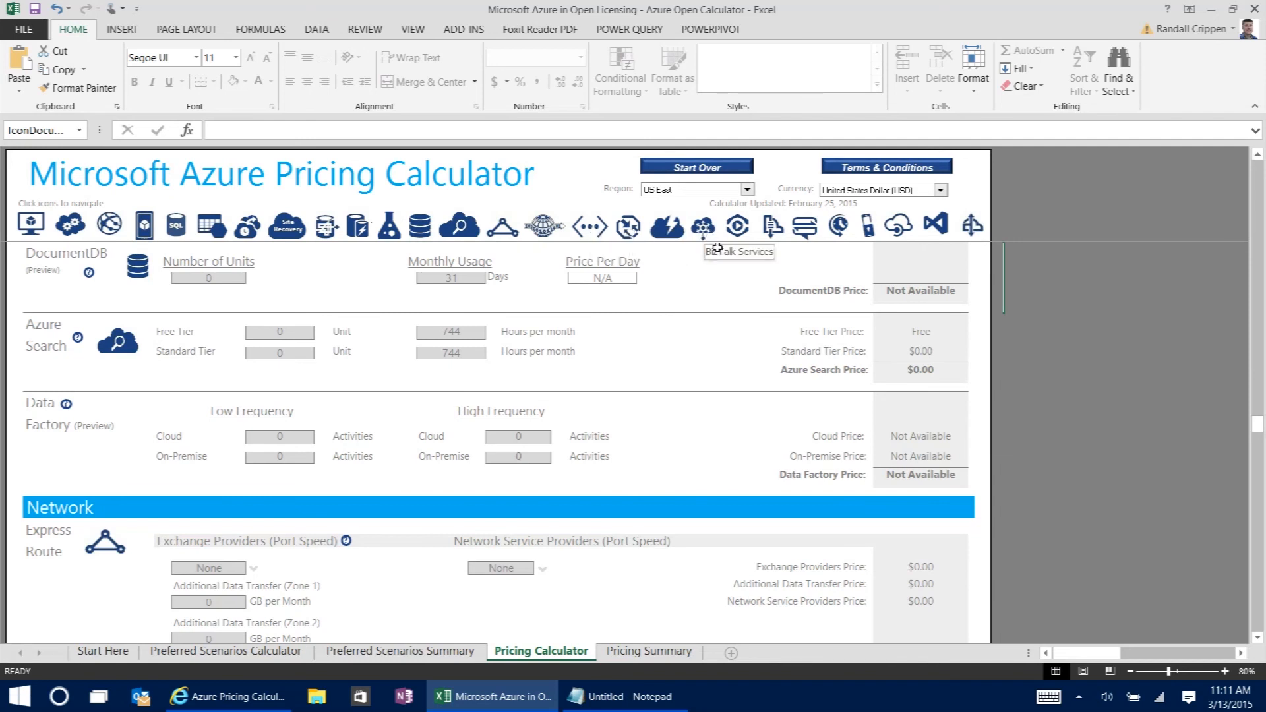
scroll(788, 381, up, 10)
scroll(788, 381, up, 6)
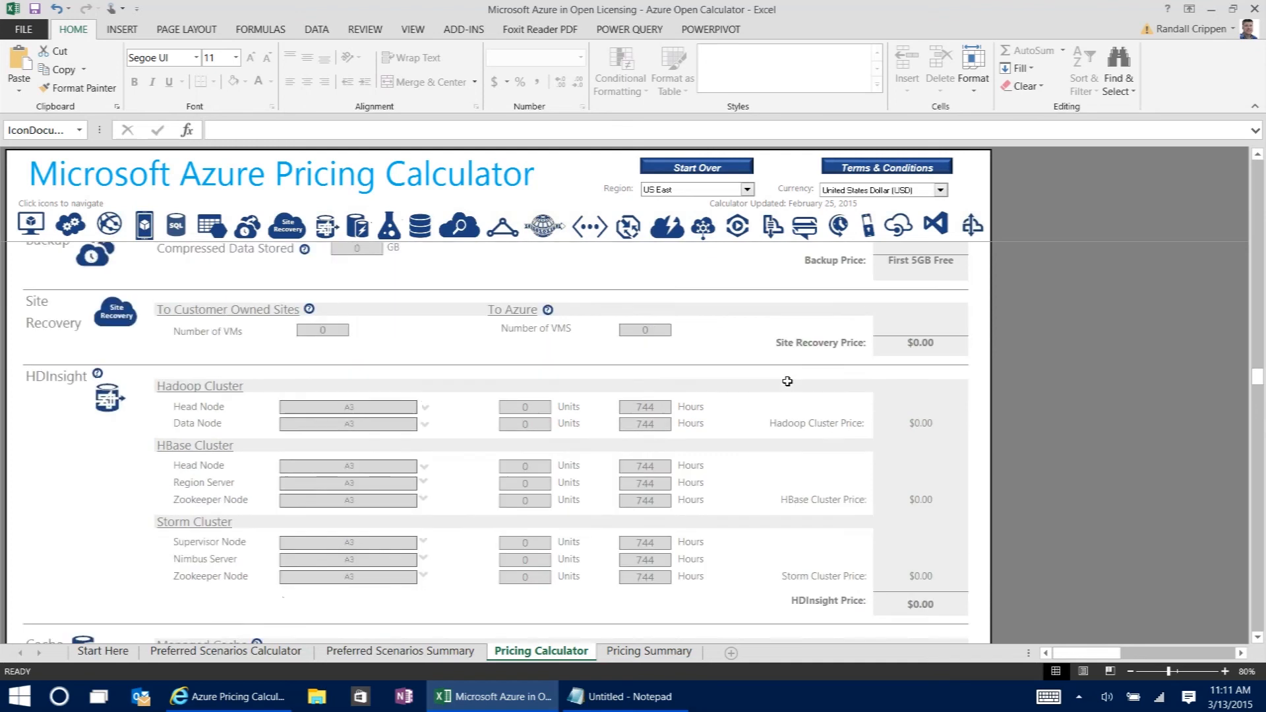
click(372, 442)
text(750)
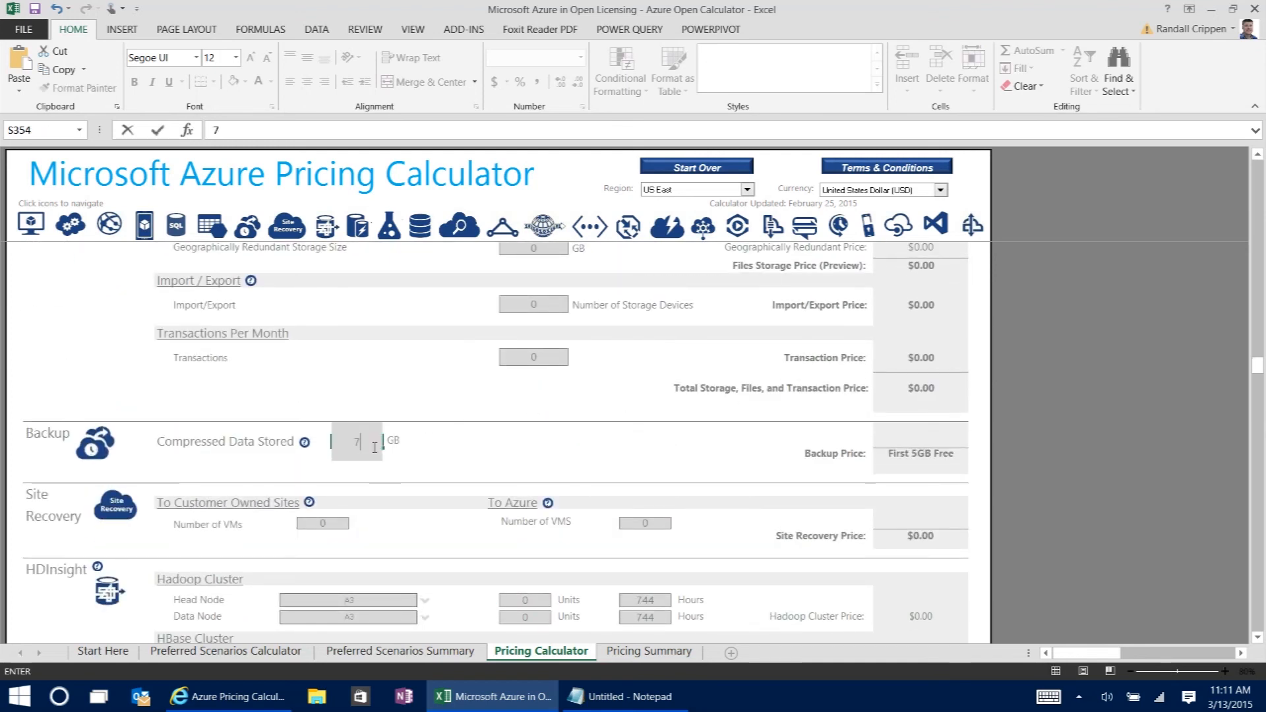
click(443, 455)
Set the Block Blobs geographically redundant storage size to 1000 GB.
scroll(461, 451, up, 6)
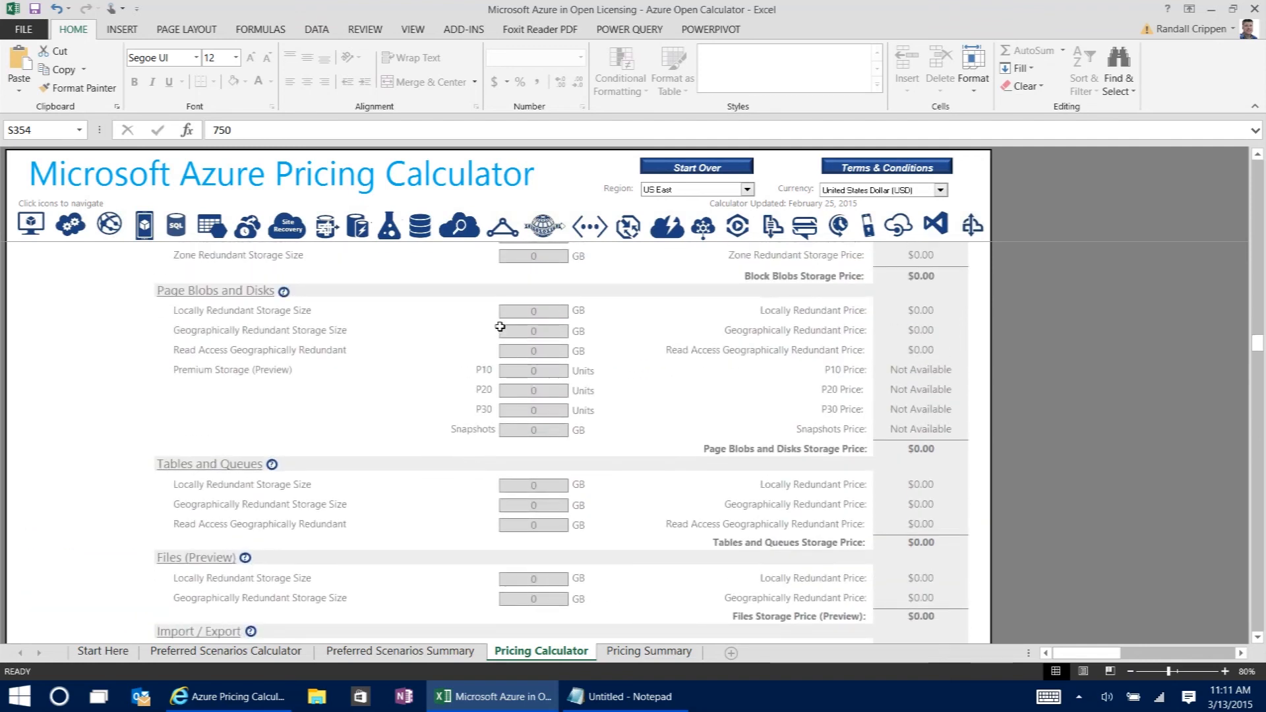
scroll(504, 327, up, 2)
click(523, 331)
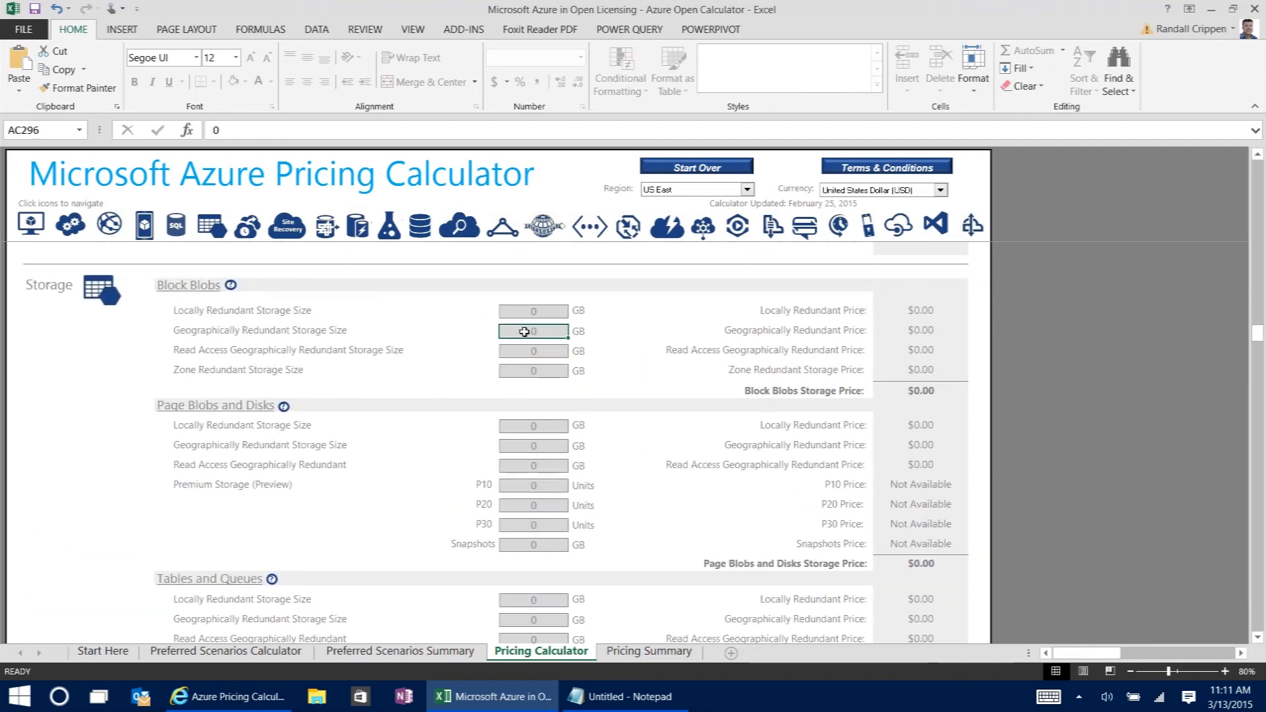
text(1,0)
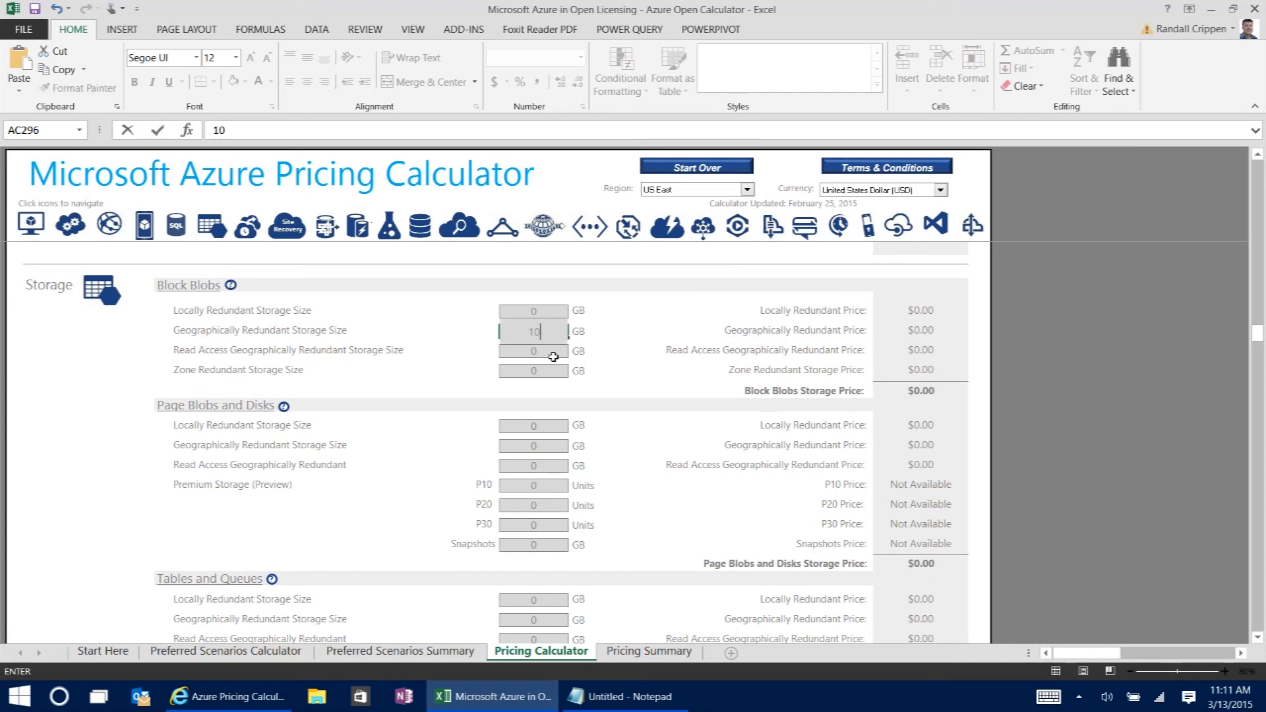
text(00)
click(595, 362)
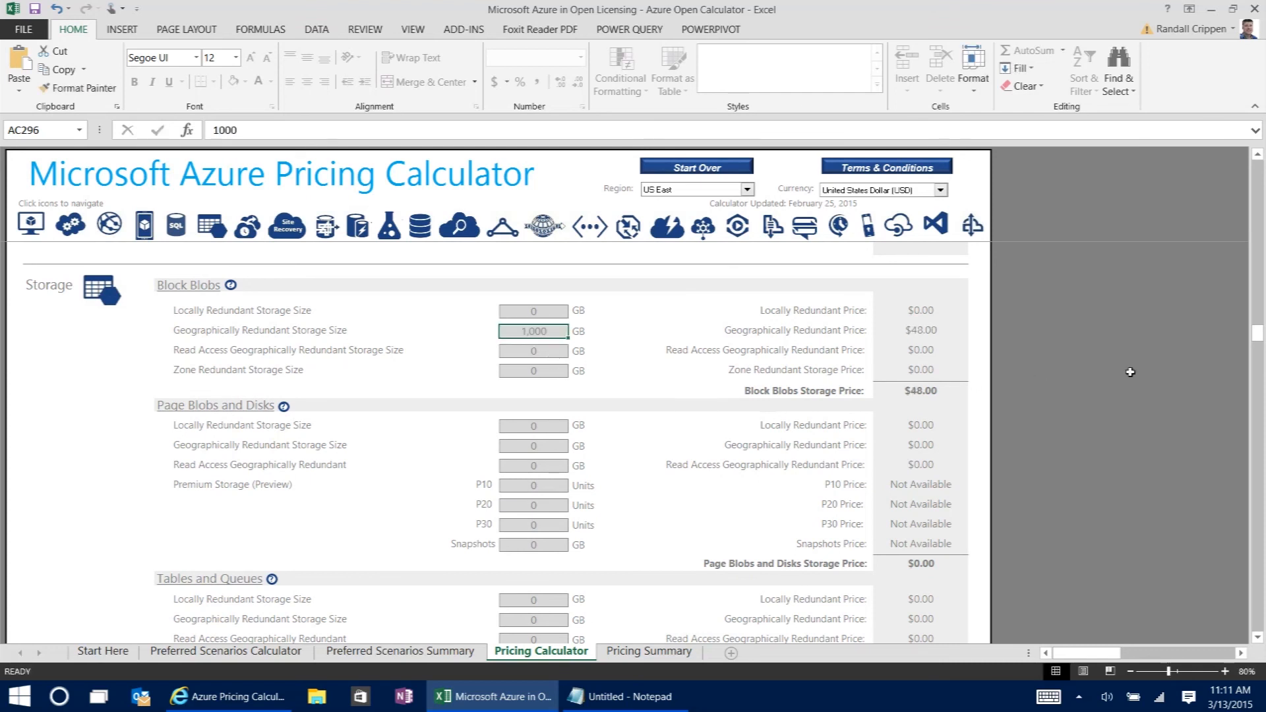
Review the full calculator's estimated monthly and annual prices and the category breakdown on the Pricing Summary sheet.
drag(1259, 341, 1264, 596)
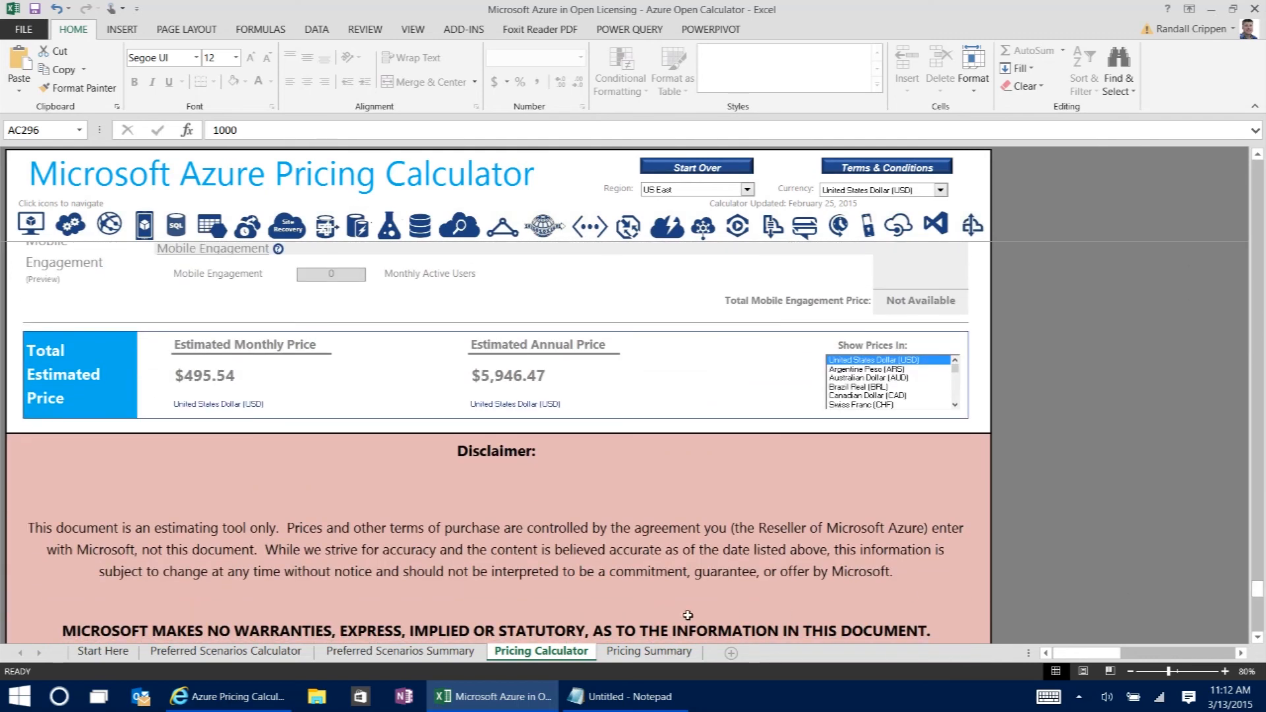
click(651, 653)
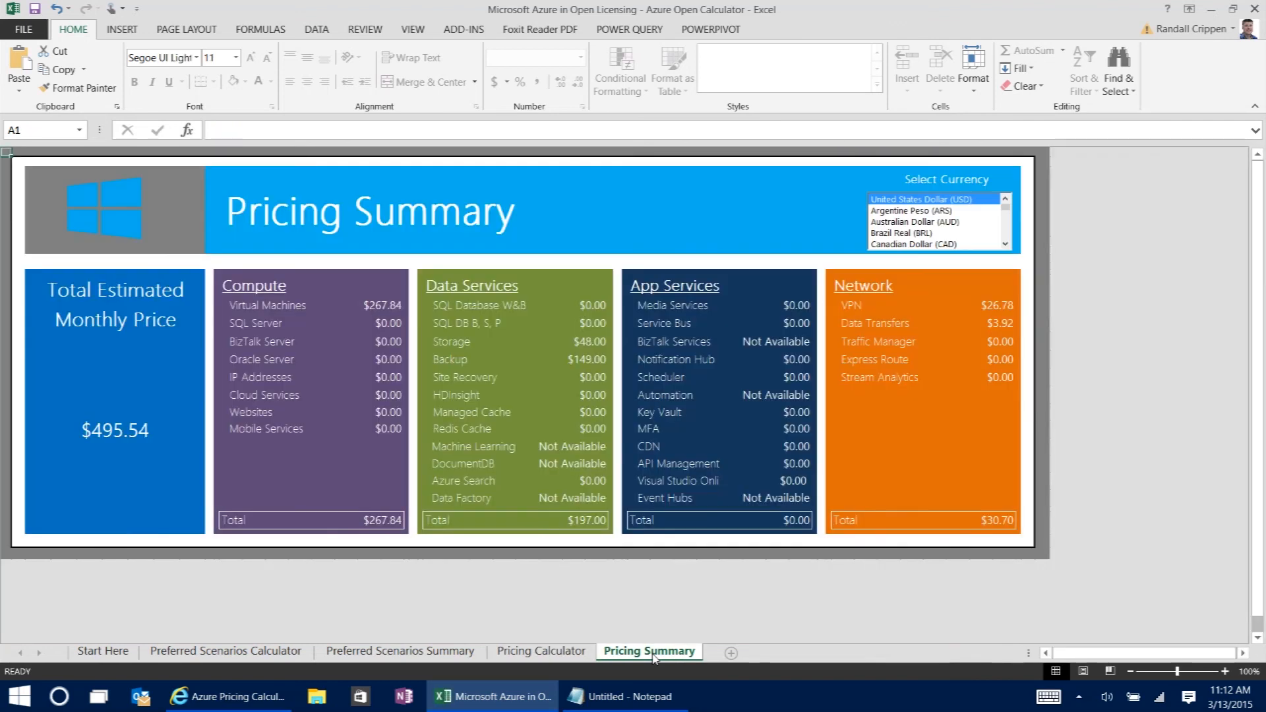